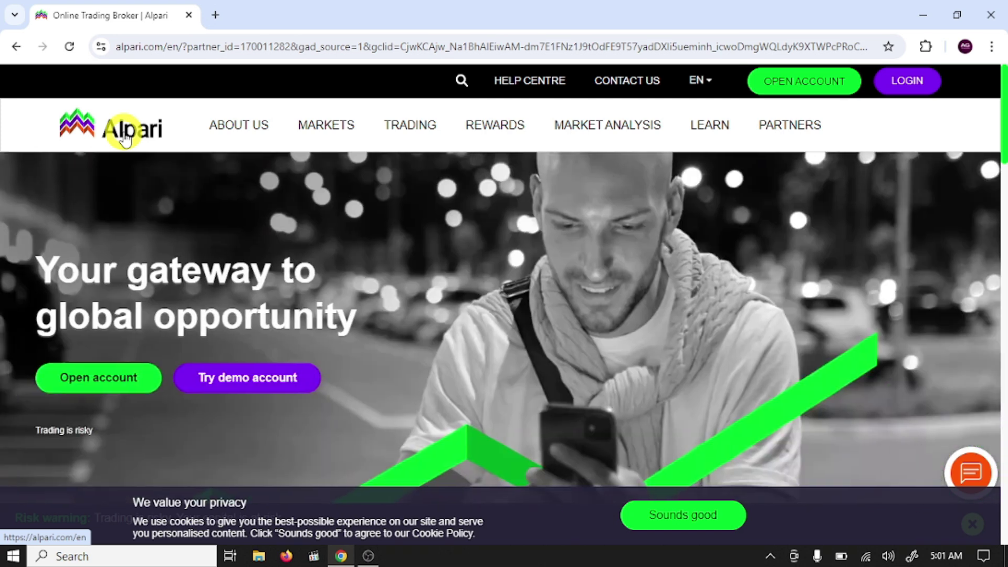
Locate the OPEN ACCOUNT entry in the Alpari home page top bar.
{"action": "mouse_move", "coordinate": [191, 153]}
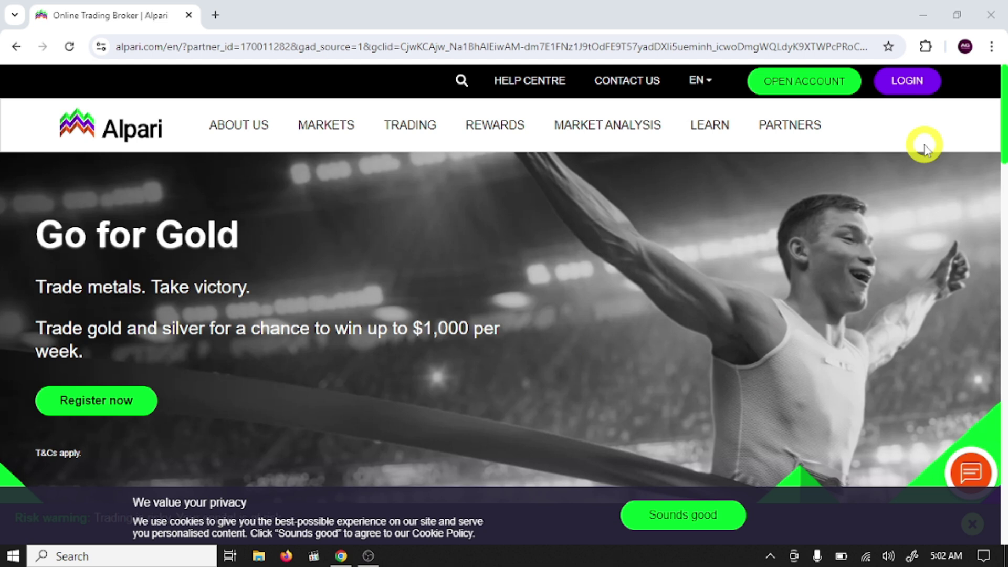
Open the registration page and enter the applicant's first name, surname and phone number.
{"action": "left_click", "coordinate": [788, 87]}
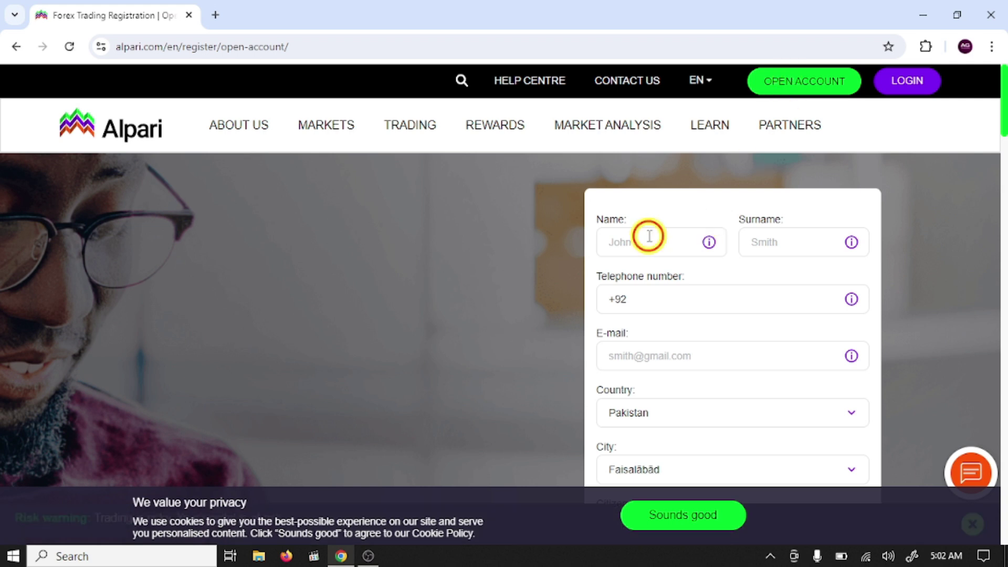
{"action": "left_click", "coordinate": [649, 236]}
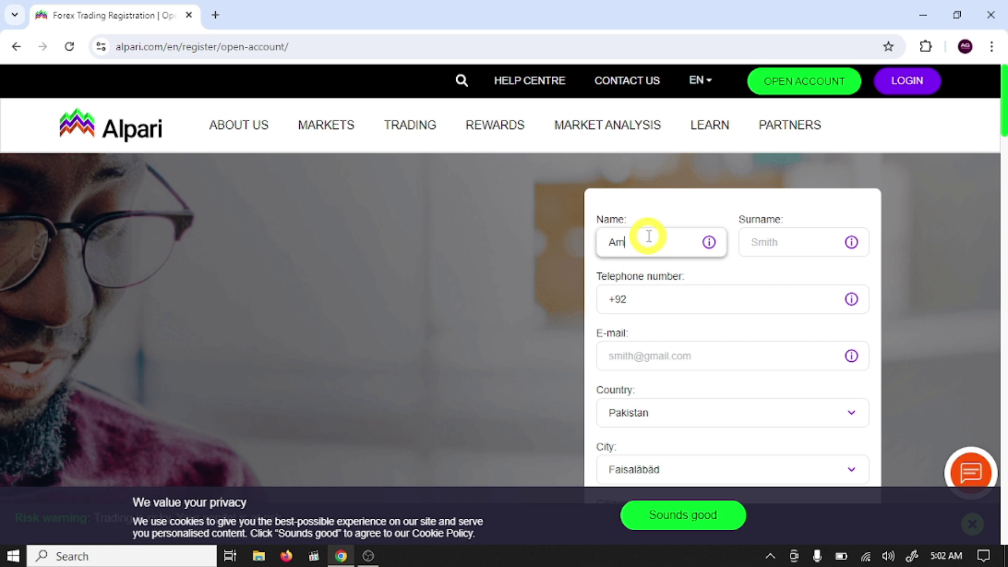
{"action": "type", "text": "Ameer"}
{"action": "left_click", "coordinate": [762, 242]}
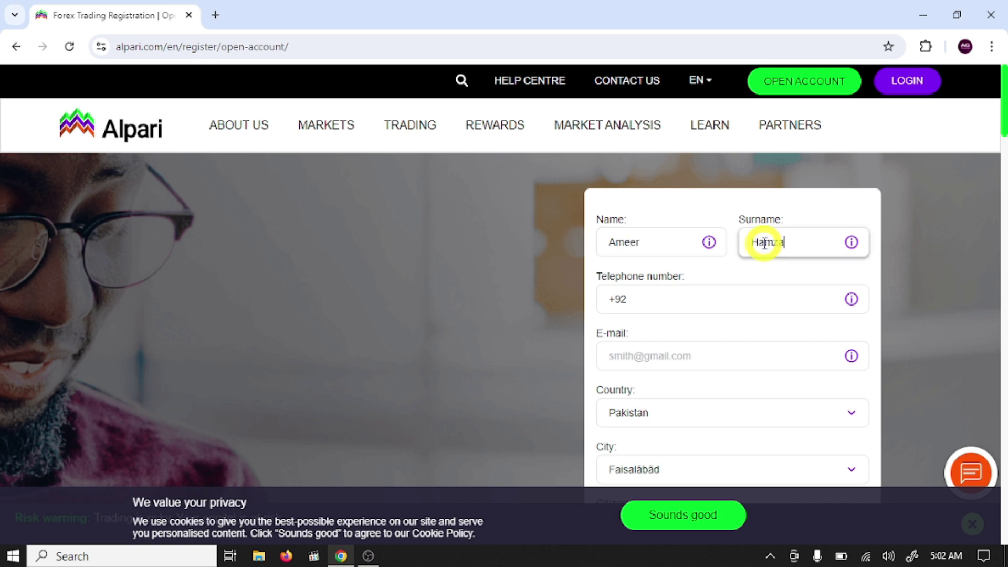
{"action": "left_click", "coordinate": [714, 305]}
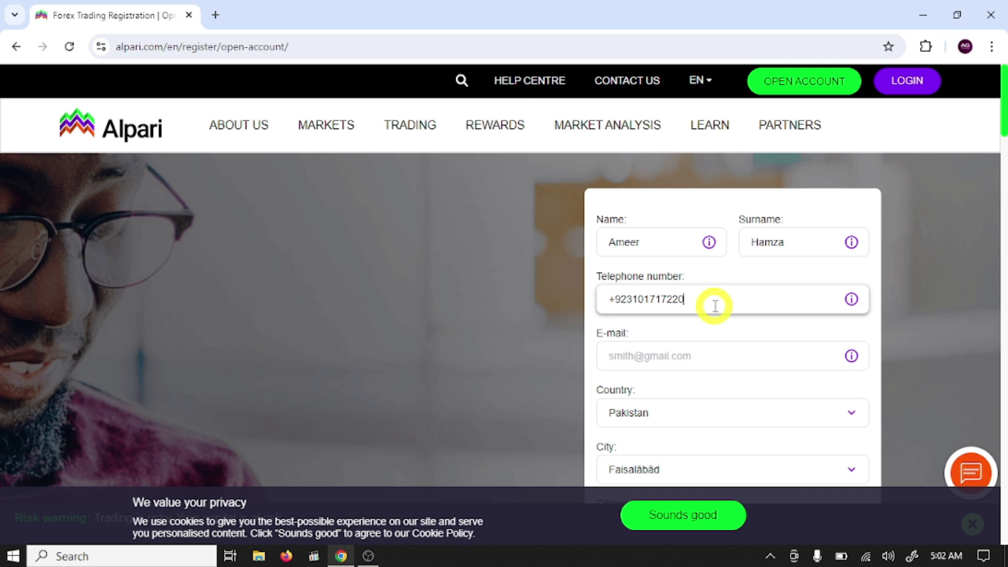
Enter the applicant's e-mail, choose a city, and set citizenship to Pakistan.
{"action": "left_click", "coordinate": [690, 357]}
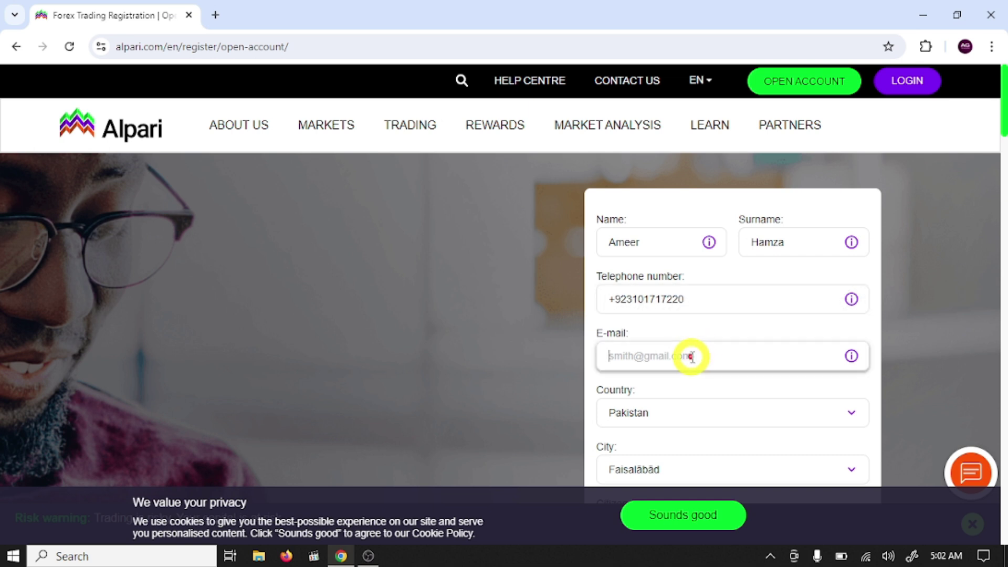
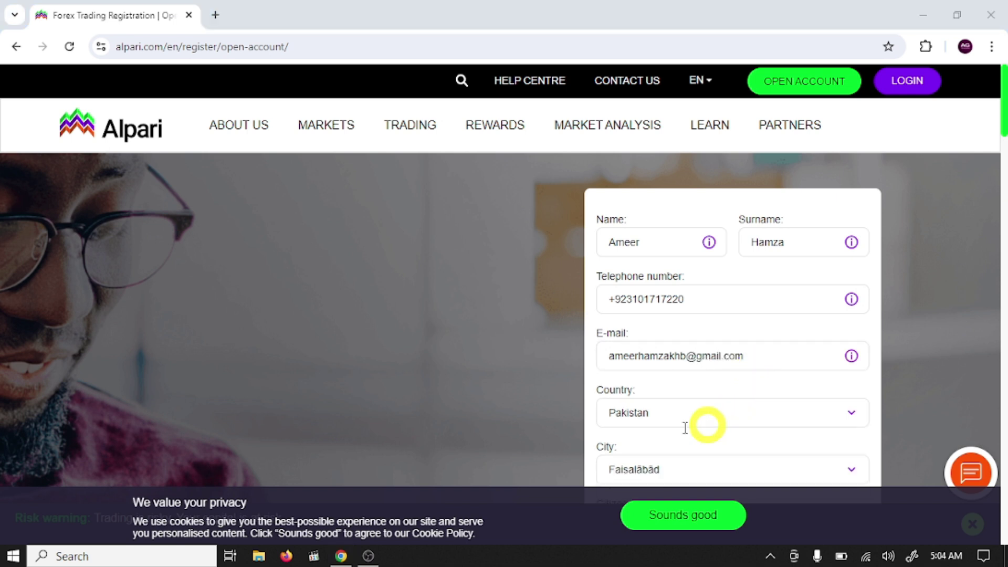
{"action": "scroll", "coordinate": [679, 414], "scroll_direction": "down", "scroll_amount": 1}
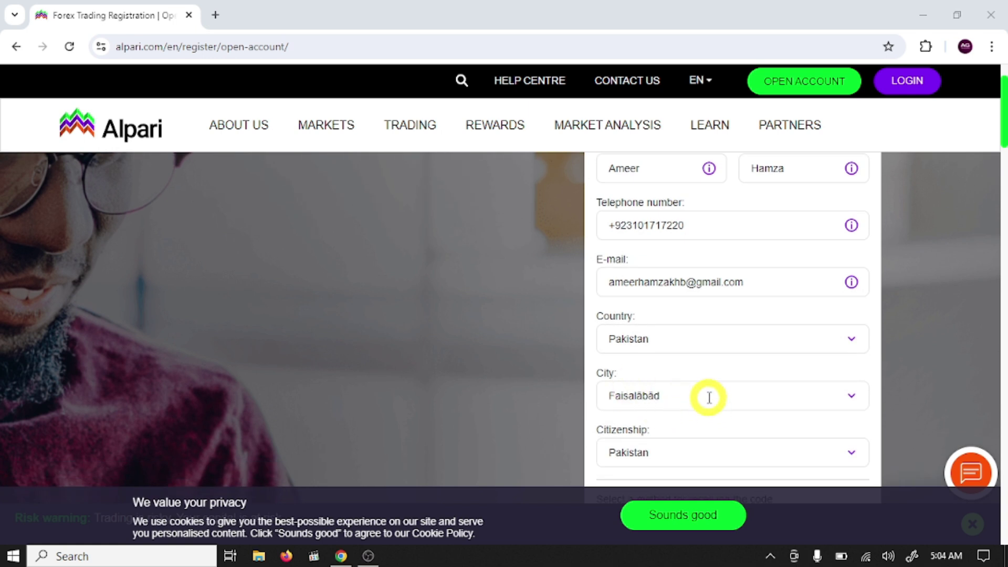
{"action": "left_click", "coordinate": [708, 395]}
{"action": "scroll", "coordinate": [708, 396], "scroll_direction": "down", "scroll_amount": 4}
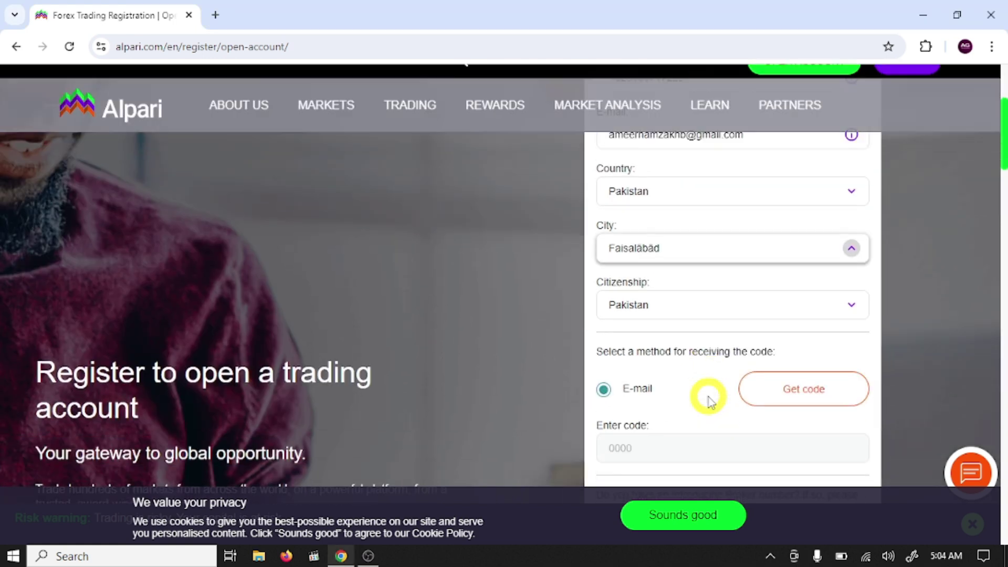
{"action": "left_click", "coordinate": [693, 235]}
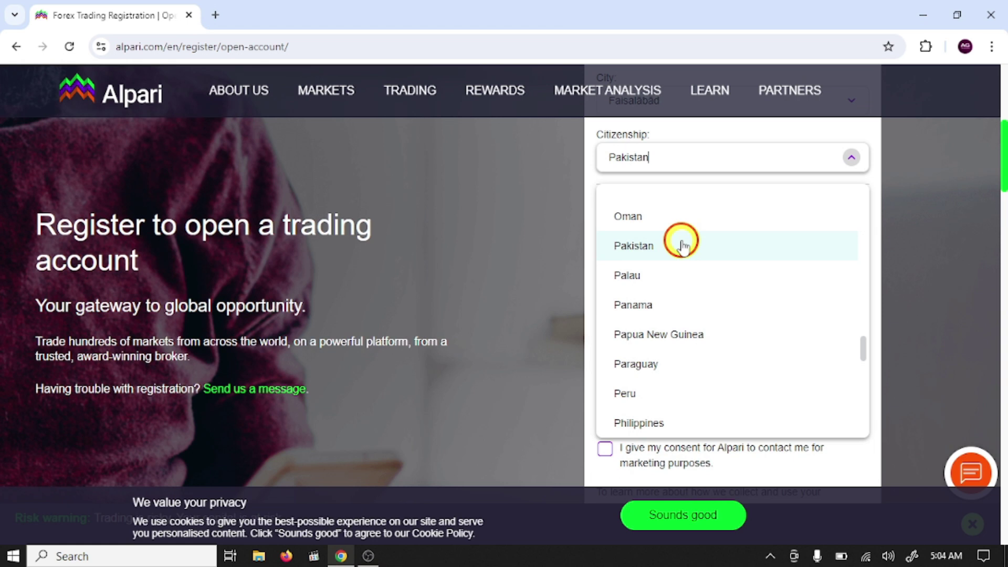
{"action": "left_click", "coordinate": [681, 242]}
{"action": "scroll", "coordinate": [814, 202], "scroll_direction": "down", "scroll_amount": 2}
{"action": "scroll", "coordinate": [813, 204], "scroll_direction": "up", "scroll_amount": 2}
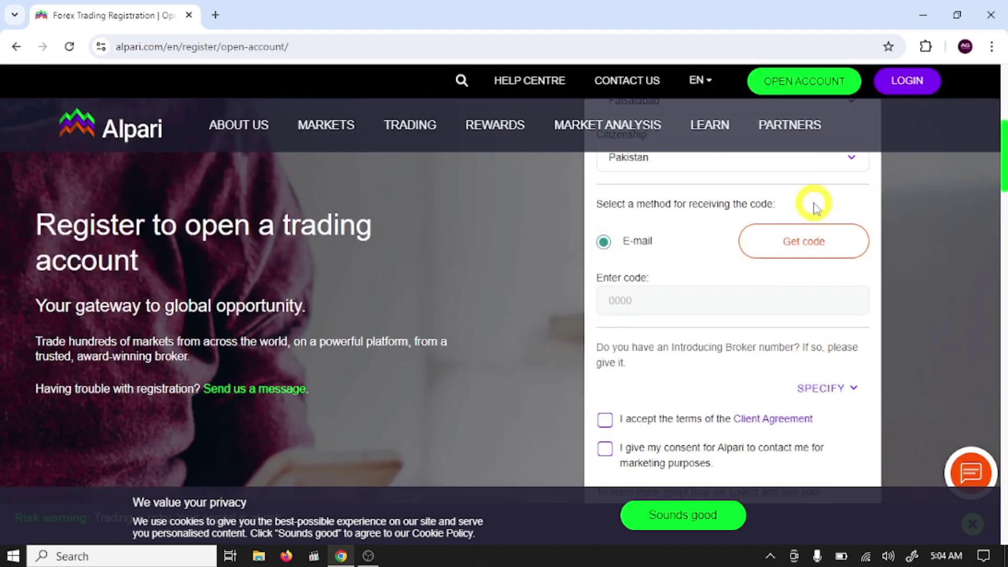
{"action": "scroll", "coordinate": [814, 207], "scroll_direction": "down", "scroll_amount": 2}
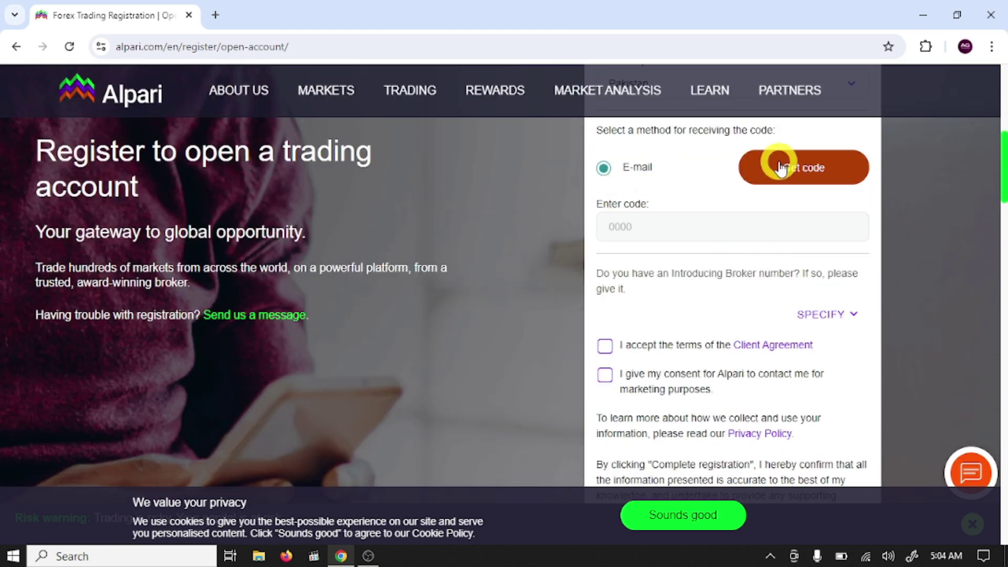
Solve the picture captcha by marking the three requested icons, including the lollipop, and send the e-mail code.
{"action": "left_click", "coordinate": [818, 170]}
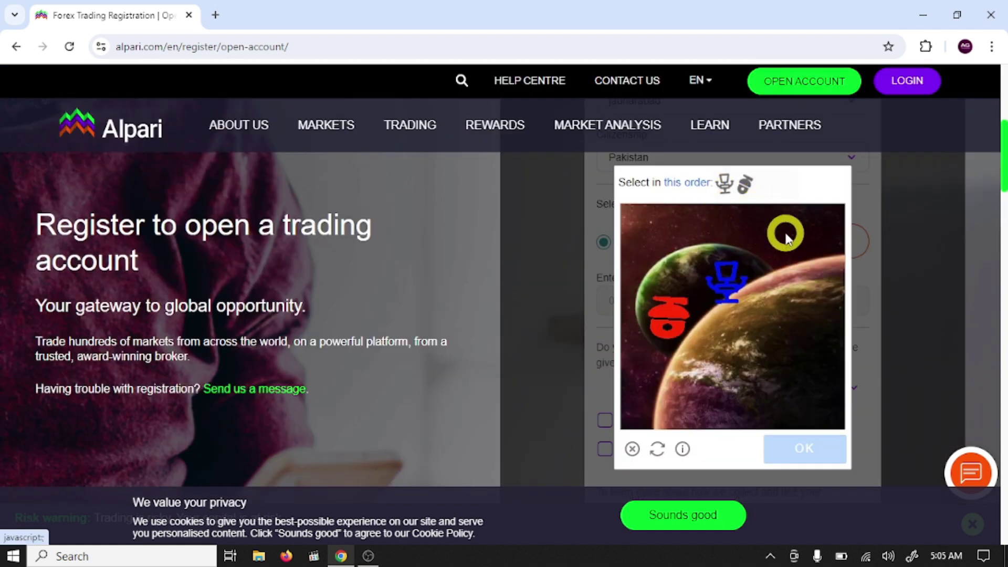
{"action": "left_click", "coordinate": [725, 281]}
{"action": "left_click", "coordinate": [753, 277]}
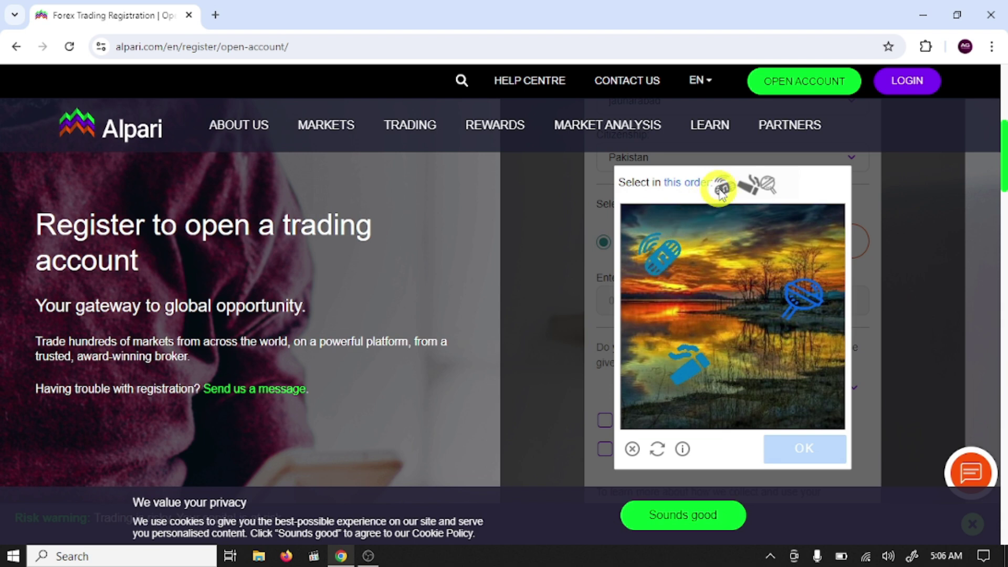
{"action": "left_click", "coordinate": [667, 252]}
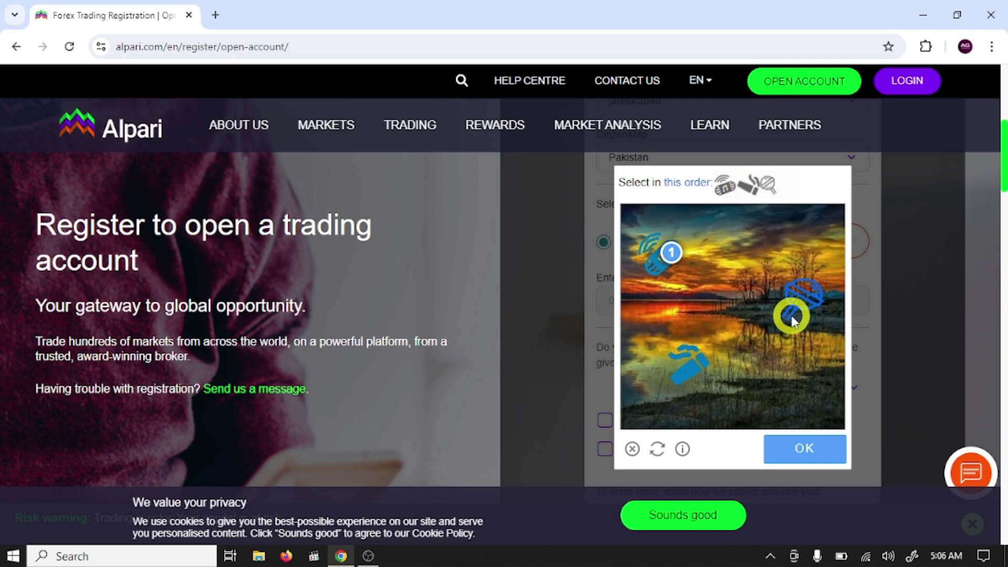
{"action": "left_click", "coordinate": [695, 370]}
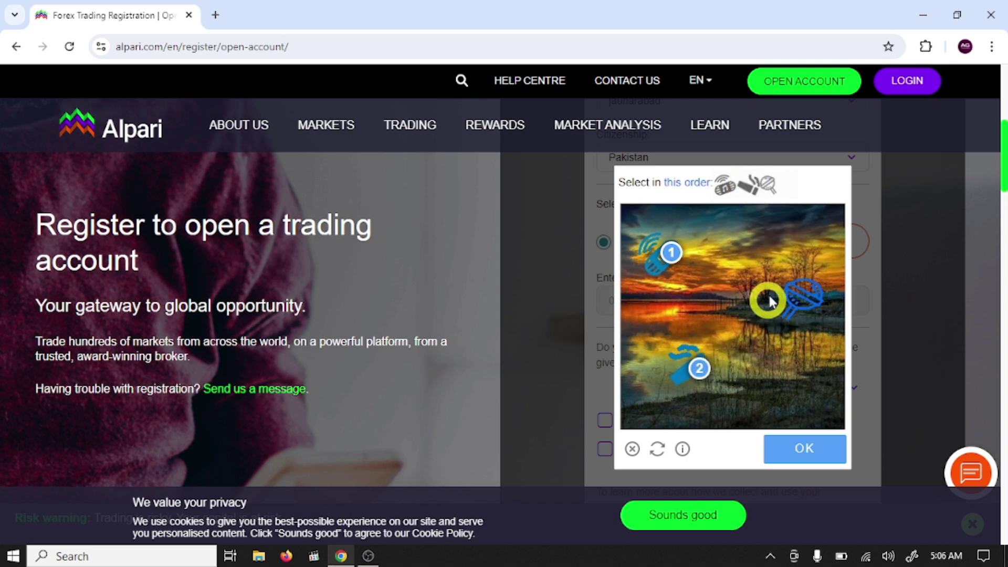
{"action": "left_click", "coordinate": [799, 296]}
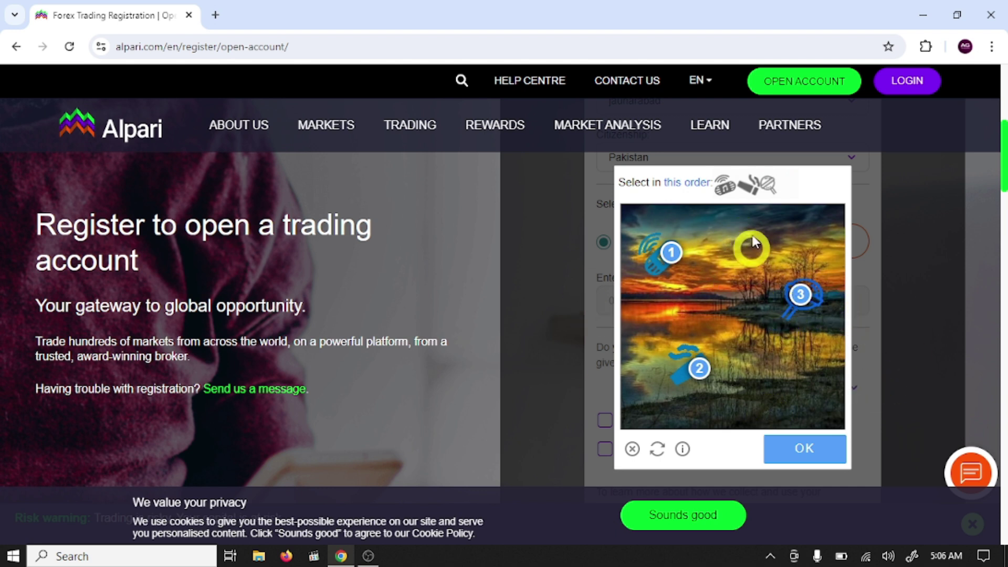
{"action": "left_click", "coordinate": [806, 447]}
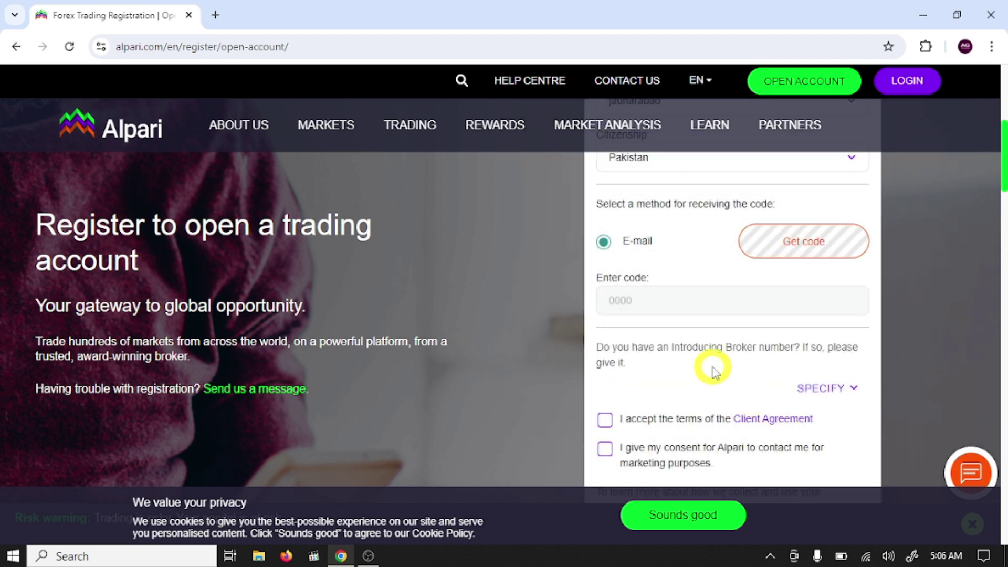
{"action": "left_click", "coordinate": [801, 244]}
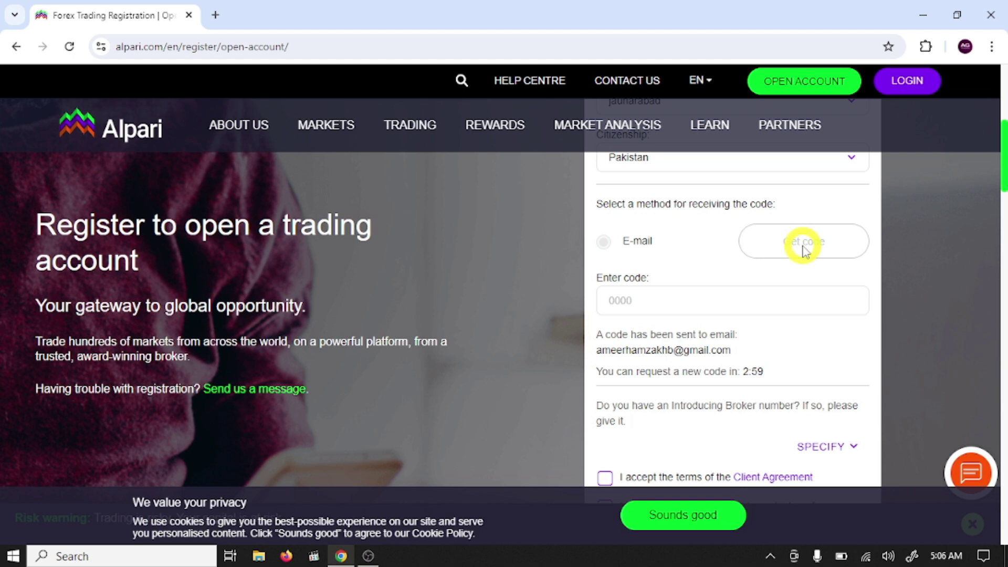
Open Gmail in a new tab and view Alpari's Confirmation Code e-mail with images shown.
{"action": "left_click", "coordinate": [637, 300]}
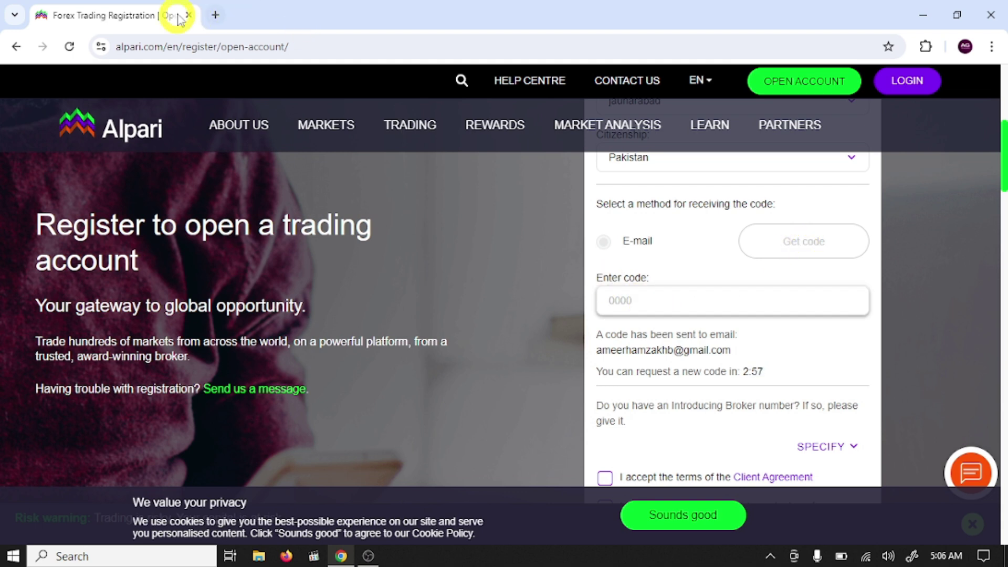
{"action": "left_click", "coordinate": [215, 15]}
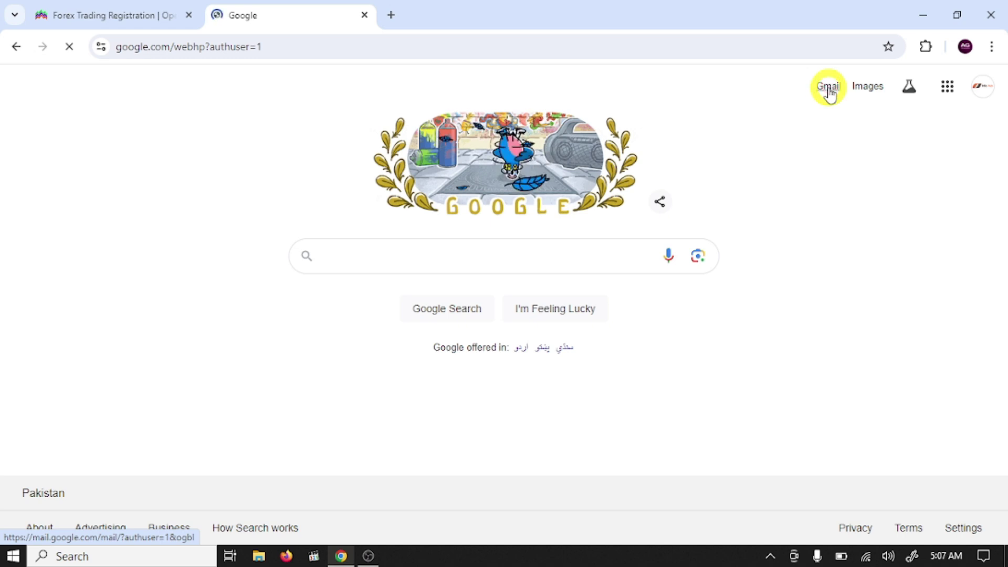
{"action": "left_click", "coordinate": [828, 87]}
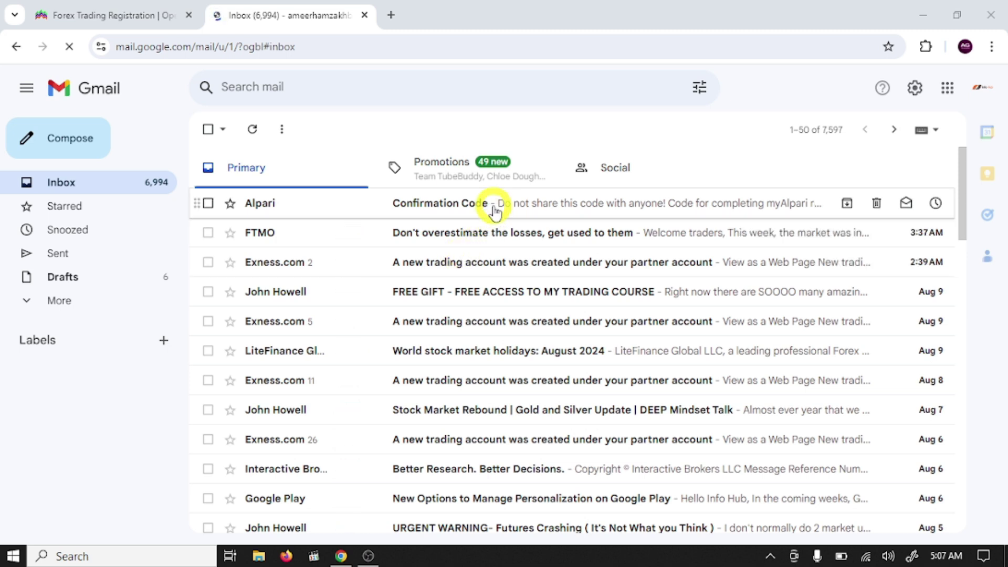
{"action": "left_click", "coordinate": [454, 204]}
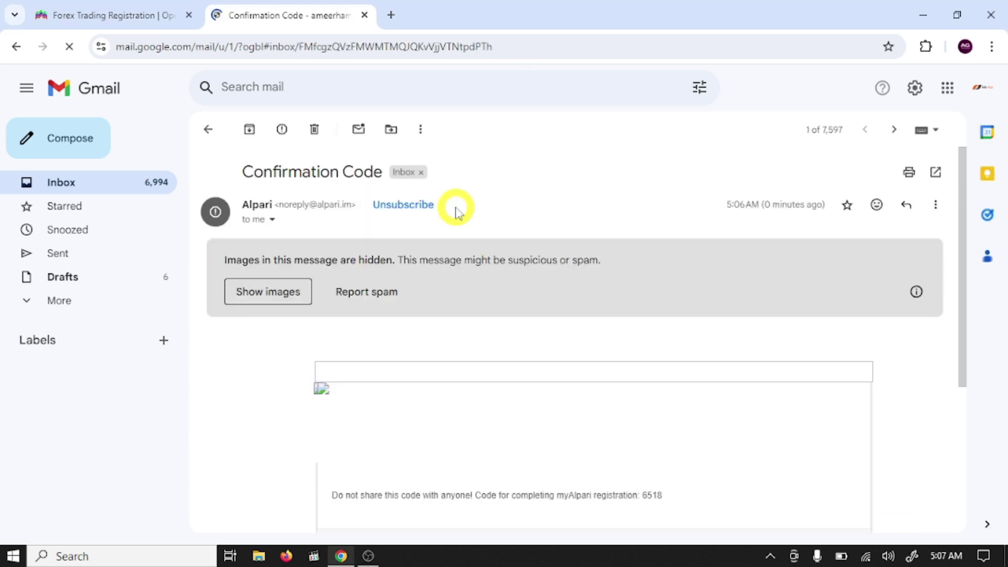
{"action": "scroll", "coordinate": [483, 246], "scroll_direction": "down", "scroll_amount": 1}
{"action": "scroll", "coordinate": [481, 245], "scroll_direction": "up", "scroll_amount": 1}
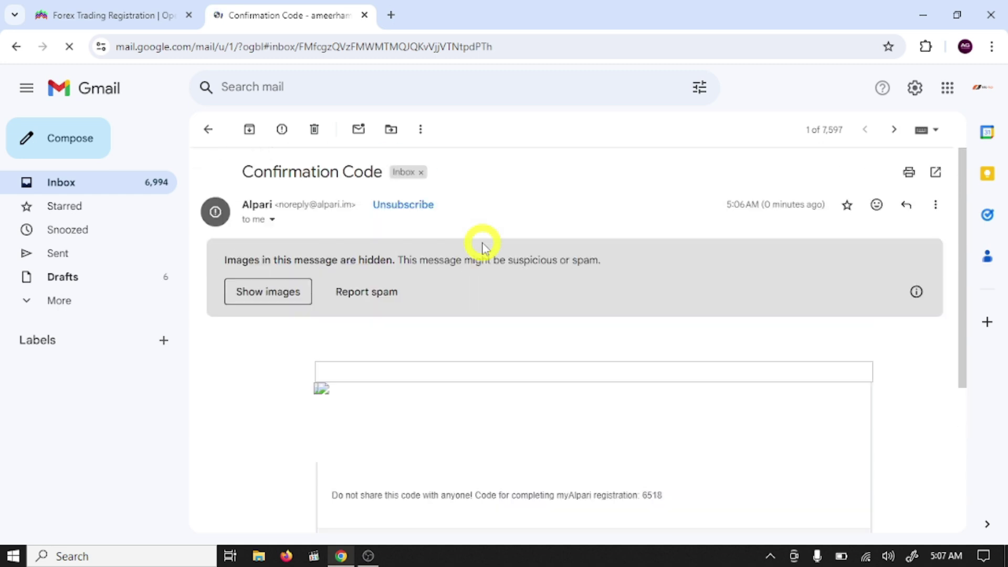
{"action": "scroll", "coordinate": [479, 243], "scroll_direction": "down", "scroll_amount": 2}
{"action": "scroll", "coordinate": [479, 243], "scroll_direction": "up", "scroll_amount": 2}
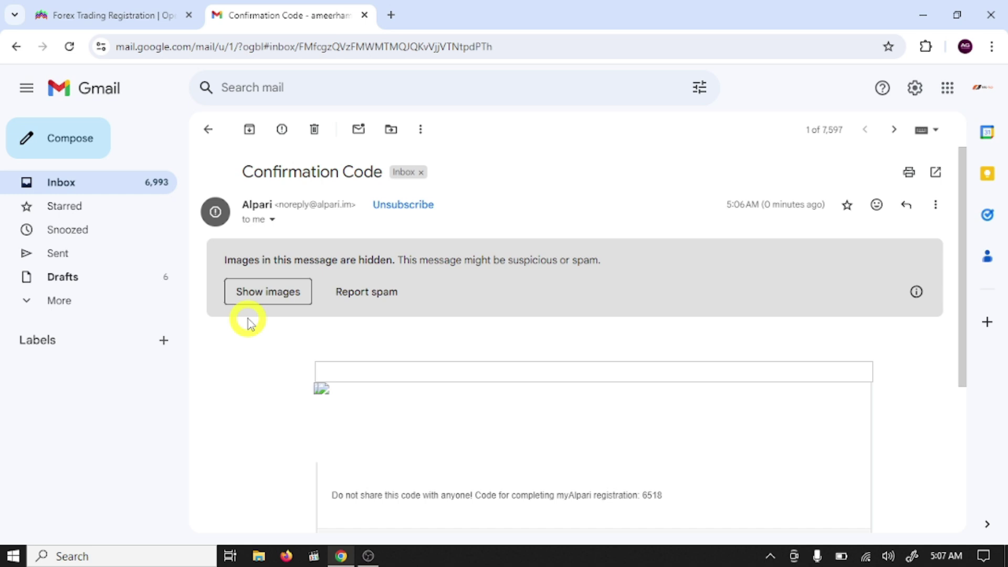
{"action": "left_click", "coordinate": [263, 294]}
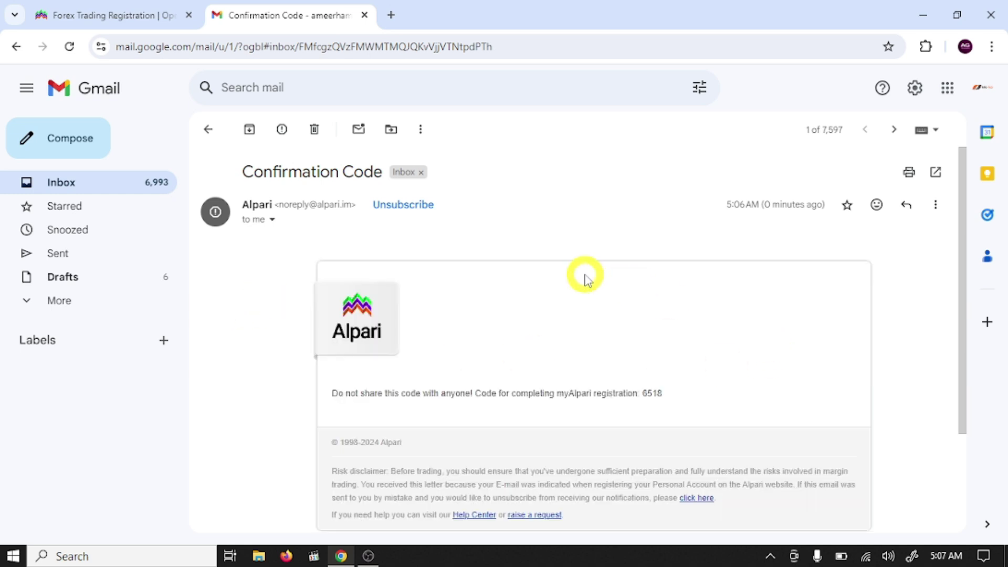
{"action": "scroll", "coordinate": [571, 301], "scroll_direction": "down", "scroll_amount": 2}
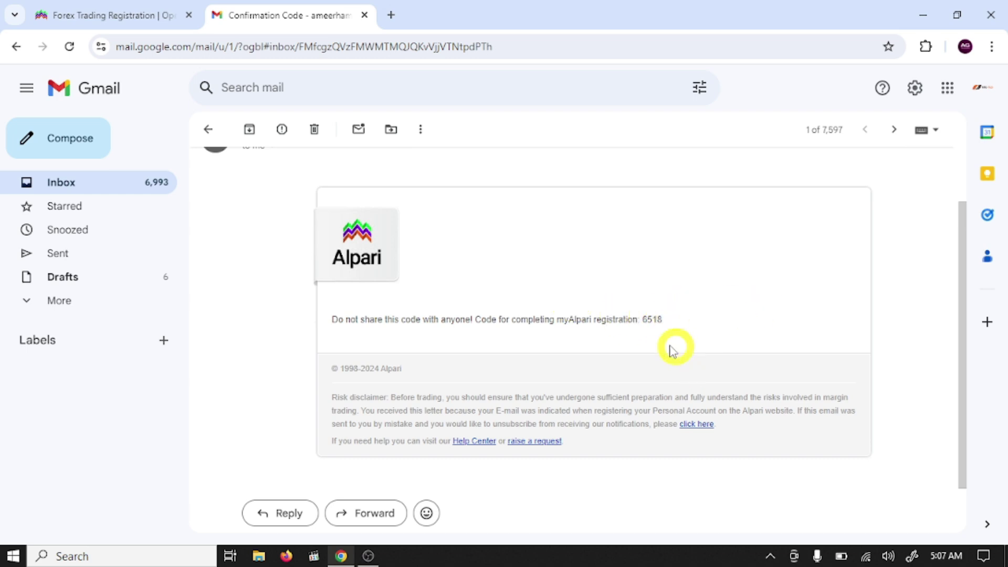
Enter the e-mailed confirmation code on the Alpari registration page.
{"action": "left_click", "coordinate": [157, 15]}
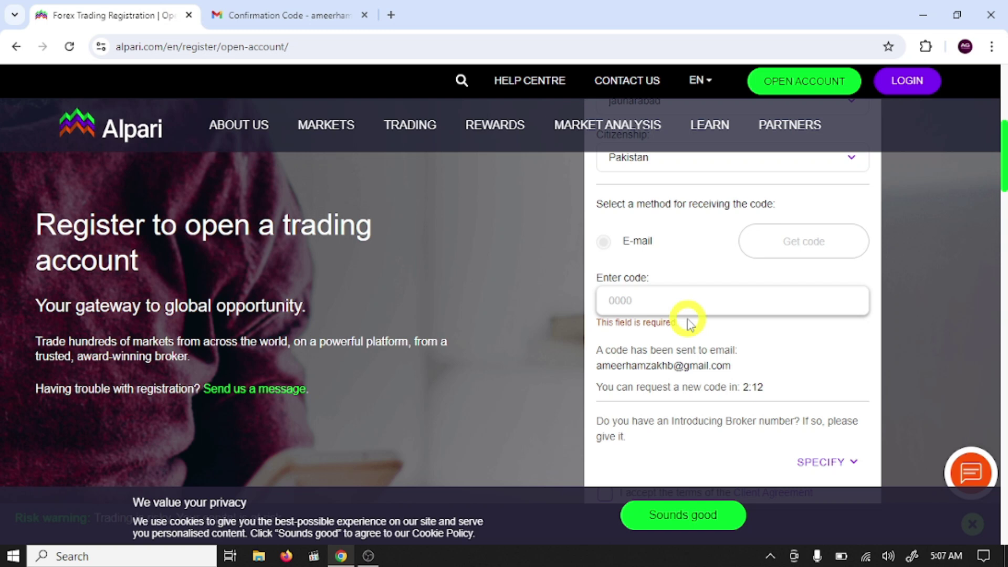
{"action": "scroll", "coordinate": [687, 321], "scroll_direction": "down", "scroll_amount": 3}
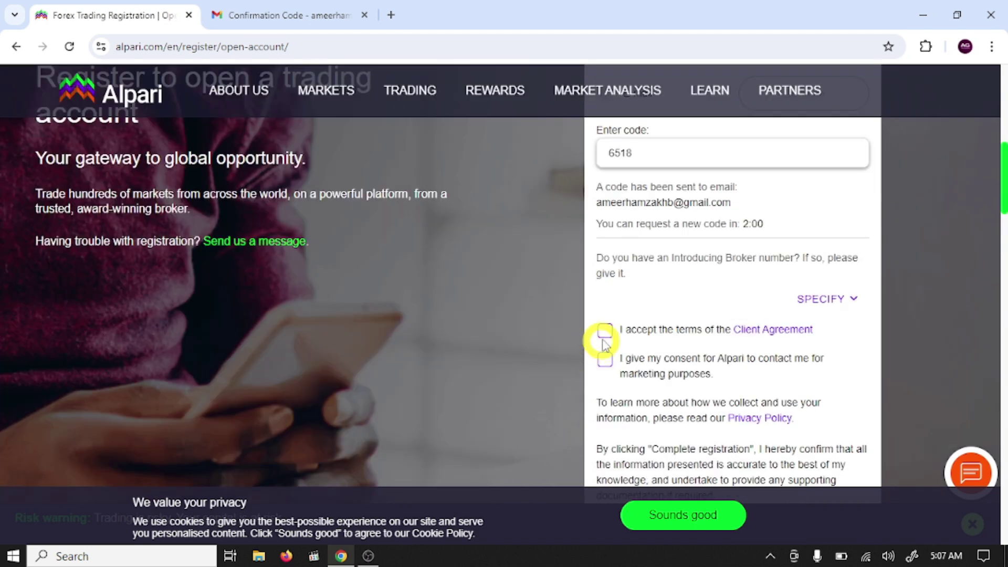
Accept the client agreement and marketing consent, complete registration, and open the profile completion form.
{"action": "left_click", "coordinate": [604, 330]}
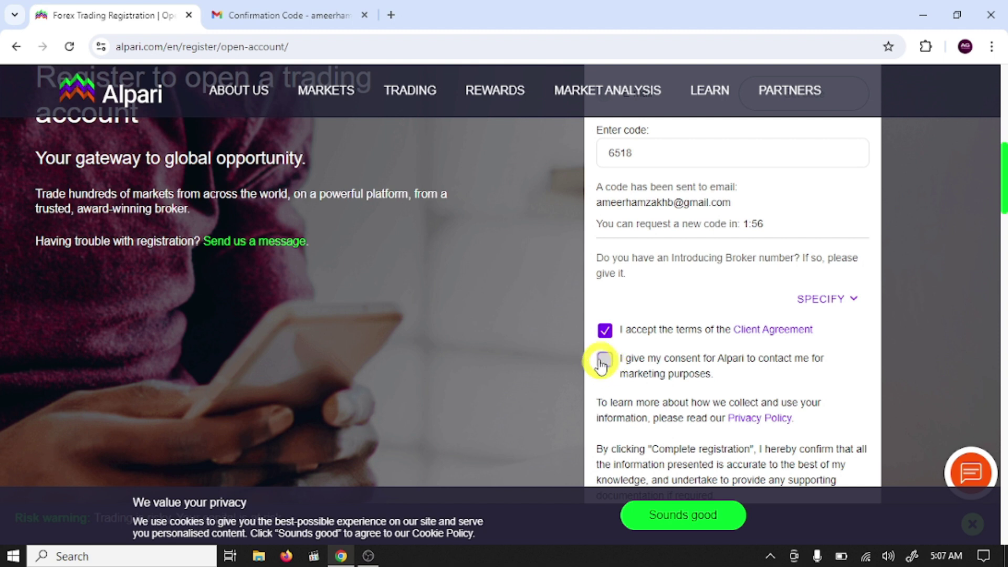
{"action": "scroll", "coordinate": [604, 363], "scroll_direction": "down", "scroll_amount": 1}
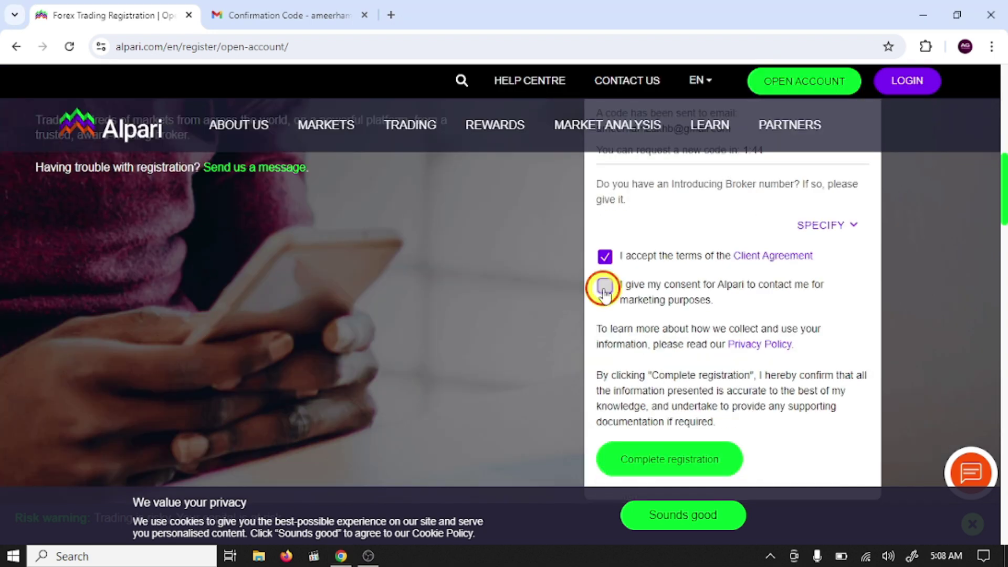
{"action": "left_click", "coordinate": [604, 287]}
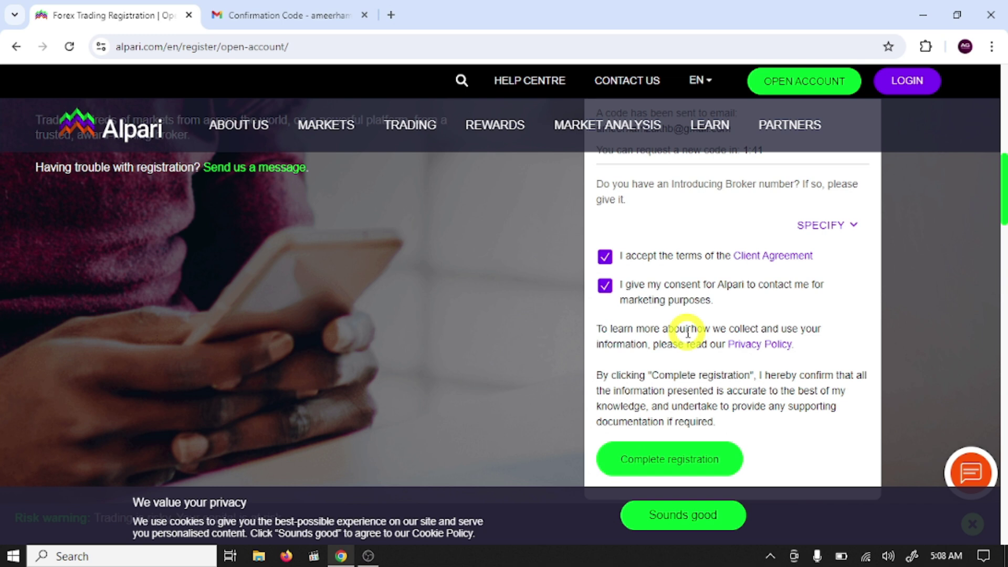
{"action": "left_click", "coordinate": [698, 465]}
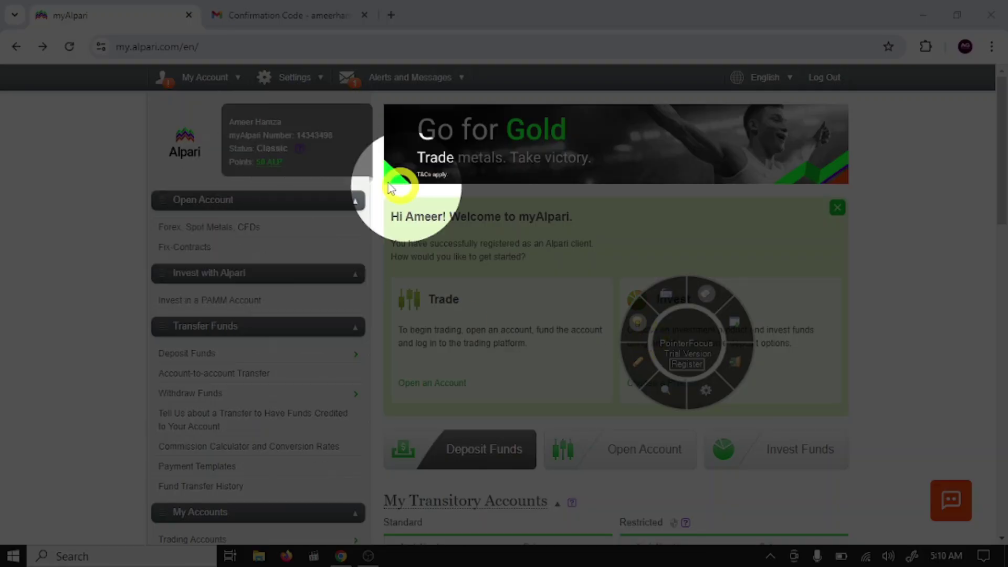
{"action": "left_click", "coordinate": [196, 81]}
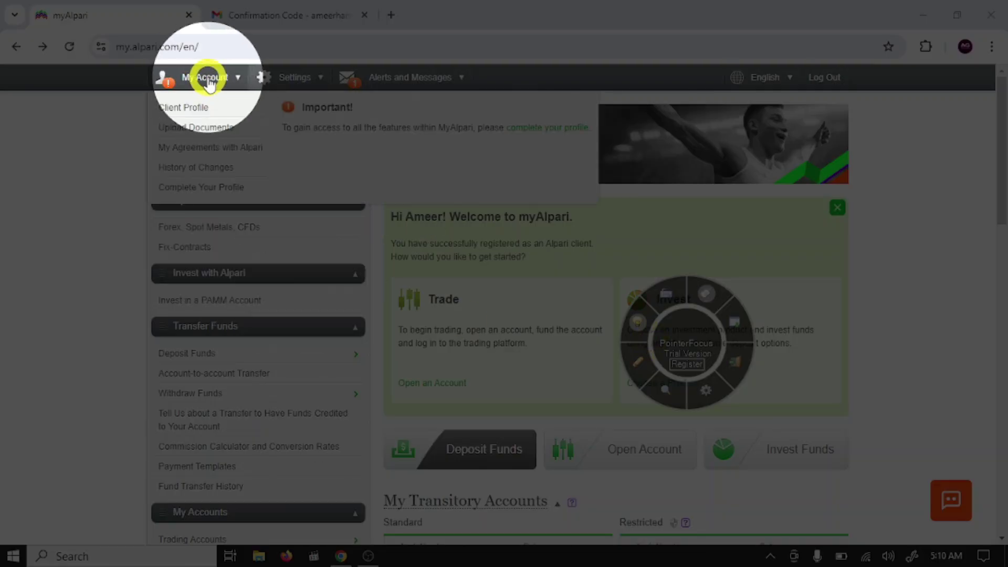
{"action": "left_click", "coordinate": [555, 134]}
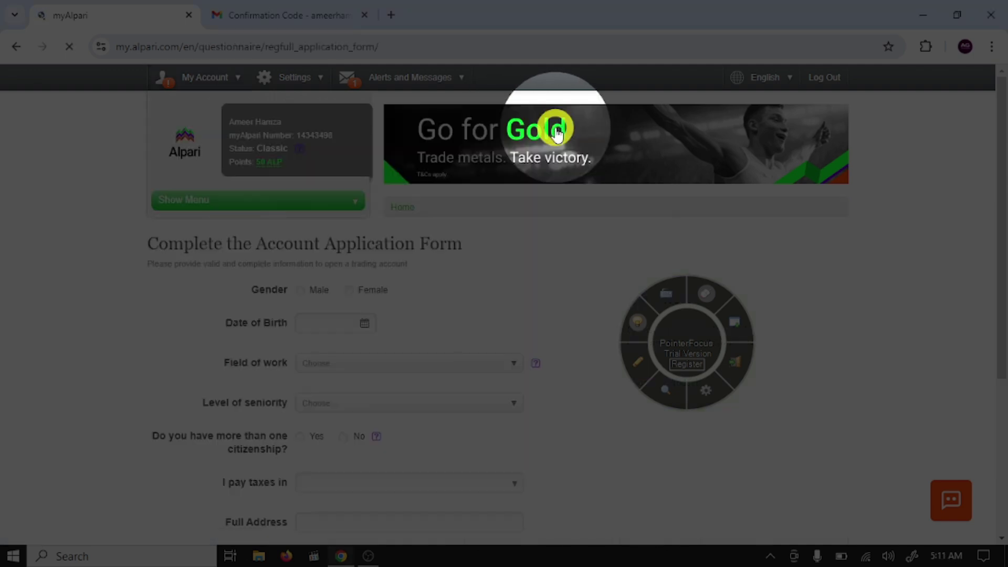
Set gender to Male, field of work to financial consultancy firm, and seniority to Administration.
{"action": "scroll", "coordinate": [258, 355], "scroll_direction": "down", "scroll_amount": 1}
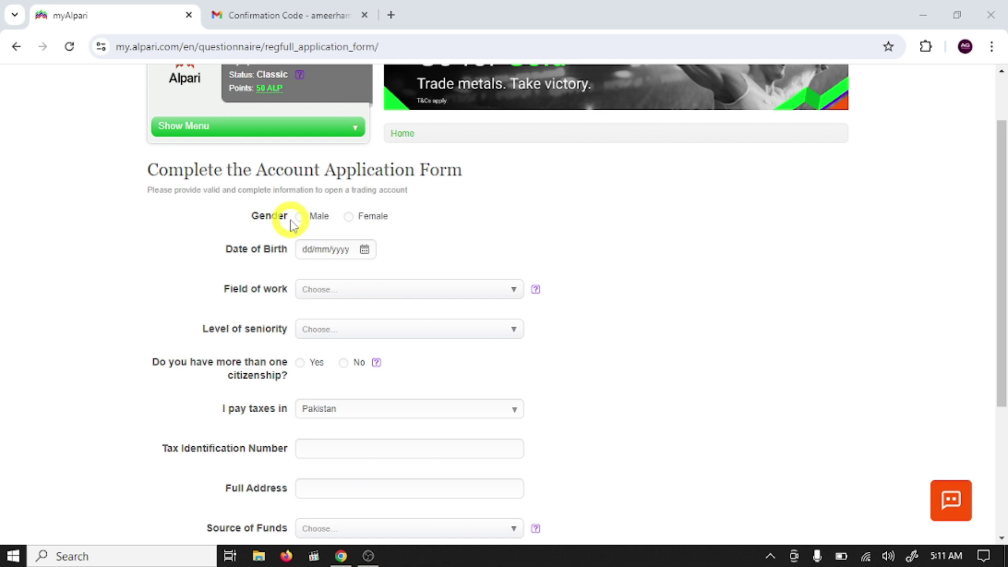
{"action": "scroll", "coordinate": [299, 221], "scroll_direction": "down", "scroll_amount": 1}
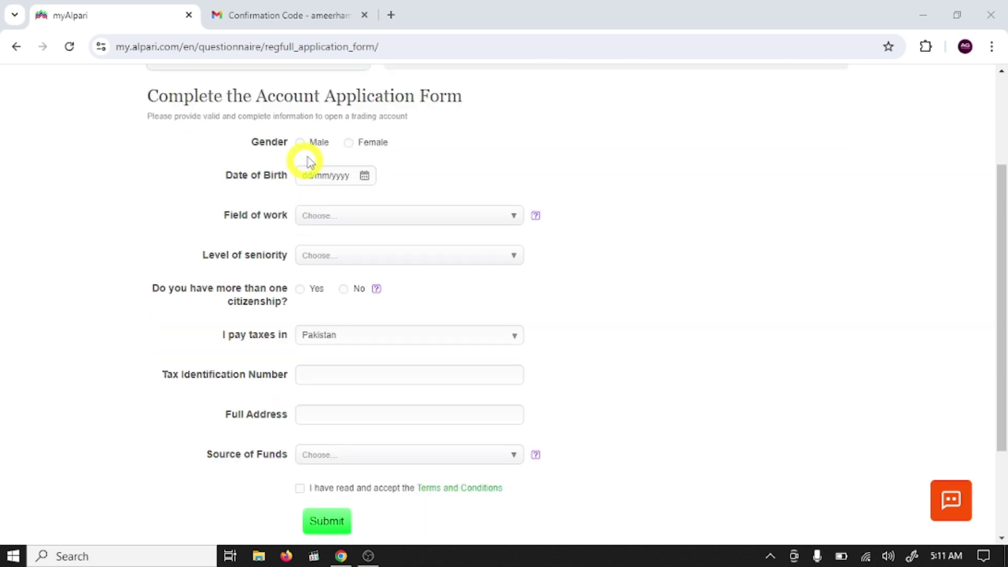
{"action": "left_click", "coordinate": [301, 145]}
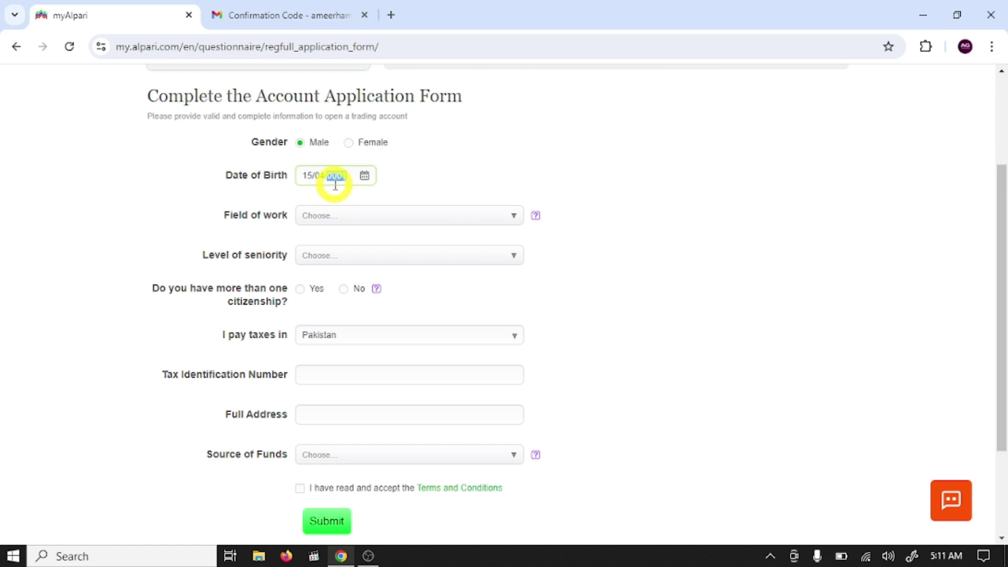
{"action": "scroll", "coordinate": [334, 179], "scroll_direction": "down", "scroll_amount": 2}
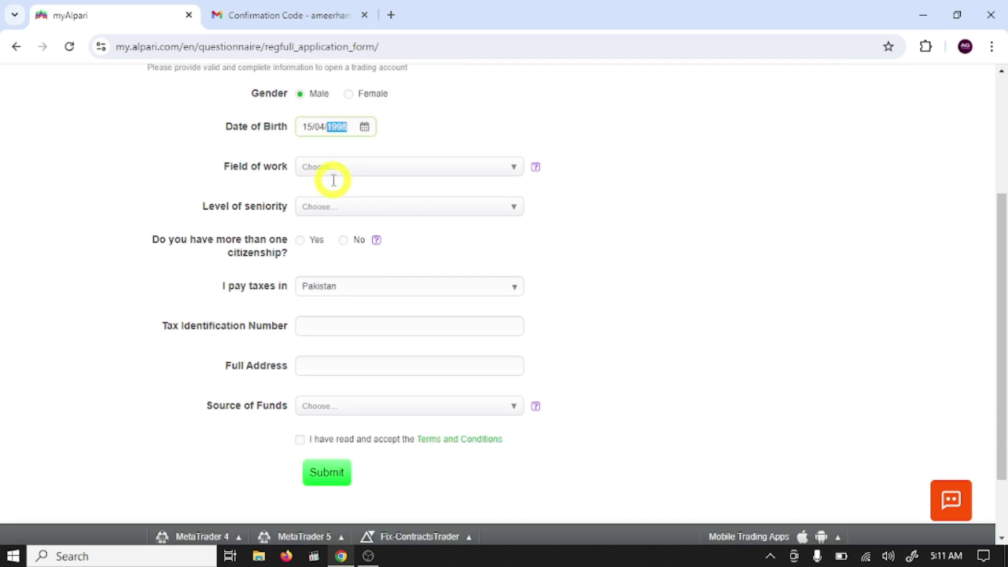
{"action": "left_click", "coordinate": [389, 141]}
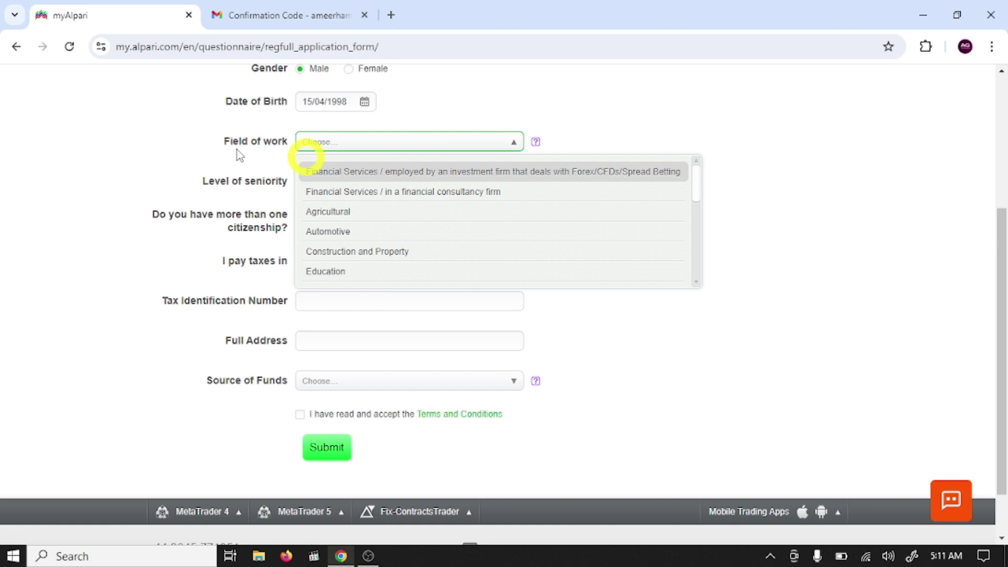
{"action": "left_click", "coordinate": [410, 193]}
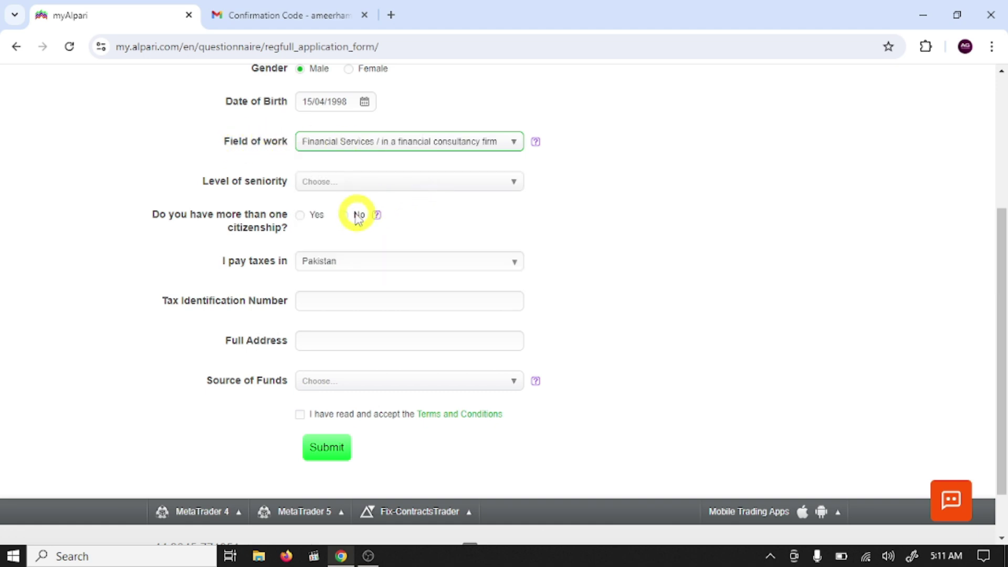
{"action": "left_click", "coordinate": [389, 189]}
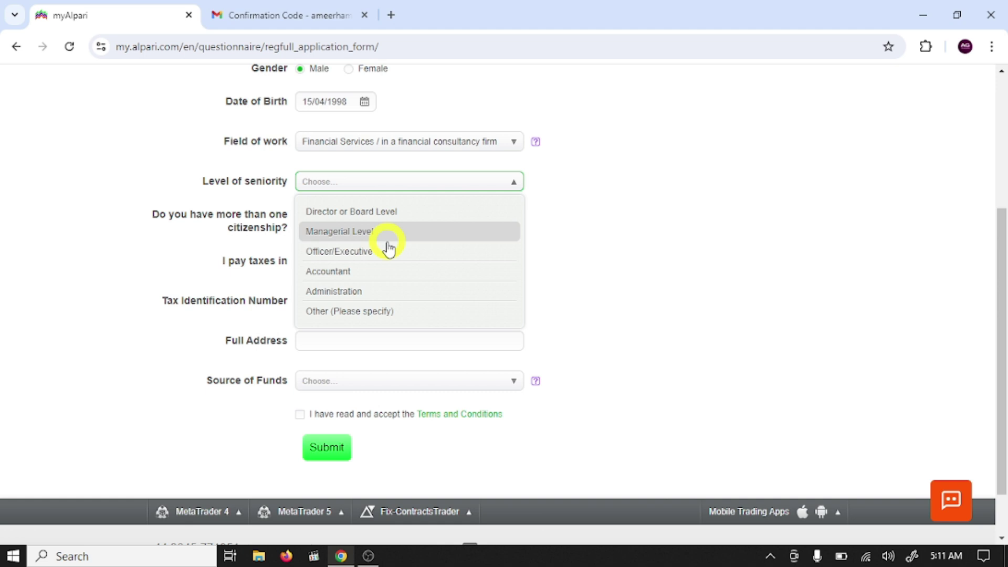
{"action": "left_click", "coordinate": [393, 257]}
{"action": "scroll", "coordinate": [389, 249], "scroll_direction": "down", "scroll_amount": 2}
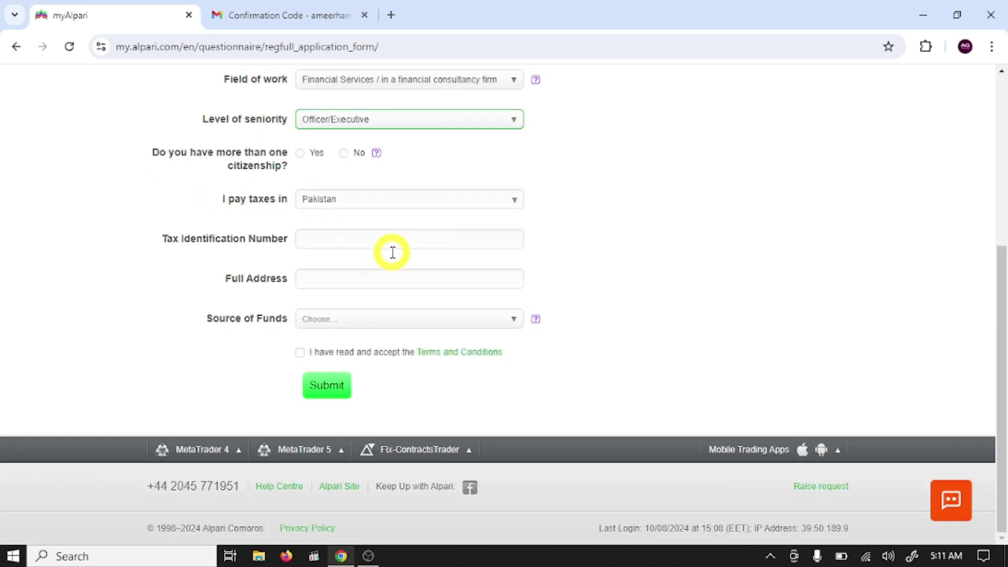
{"action": "left_click", "coordinate": [348, 129]}
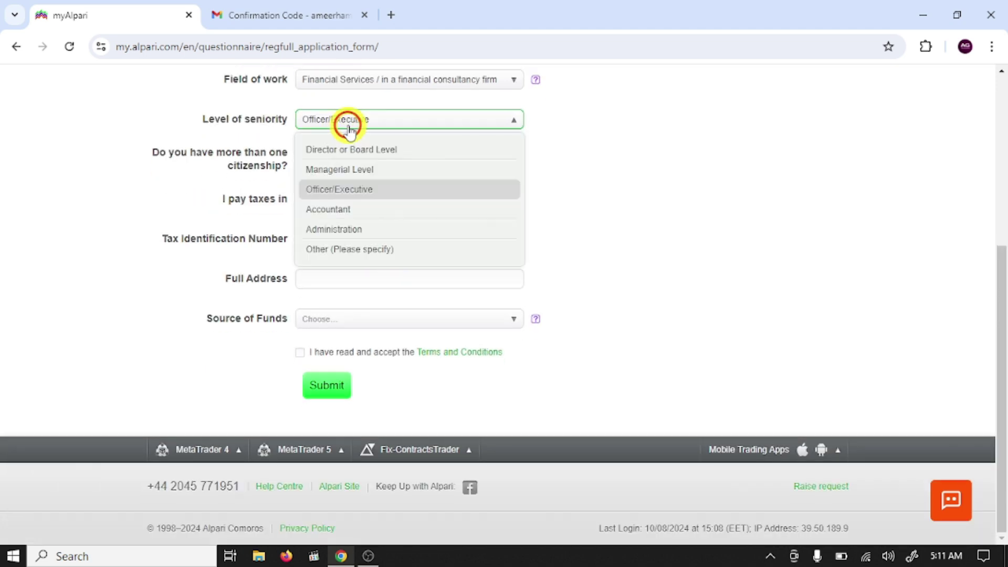
{"action": "left_click", "coordinate": [424, 152]}
{"action": "left_click", "coordinate": [400, 116]}
{"action": "left_click", "coordinate": [341, 229]}
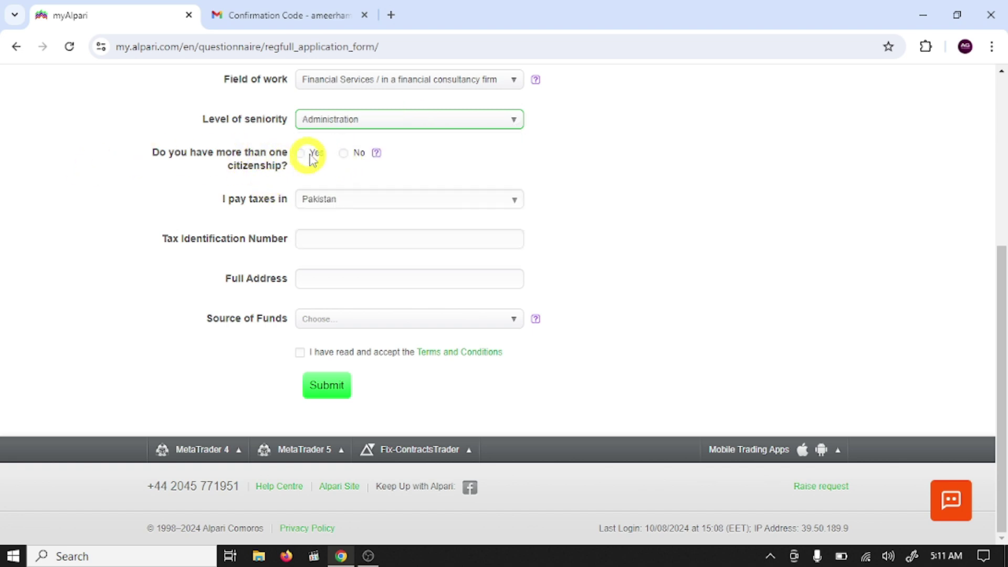
Answer no to multiple citizenships, paste the full address, pick Investments as source of funds, and accept the terms.
{"action": "left_click", "coordinate": [346, 153]}
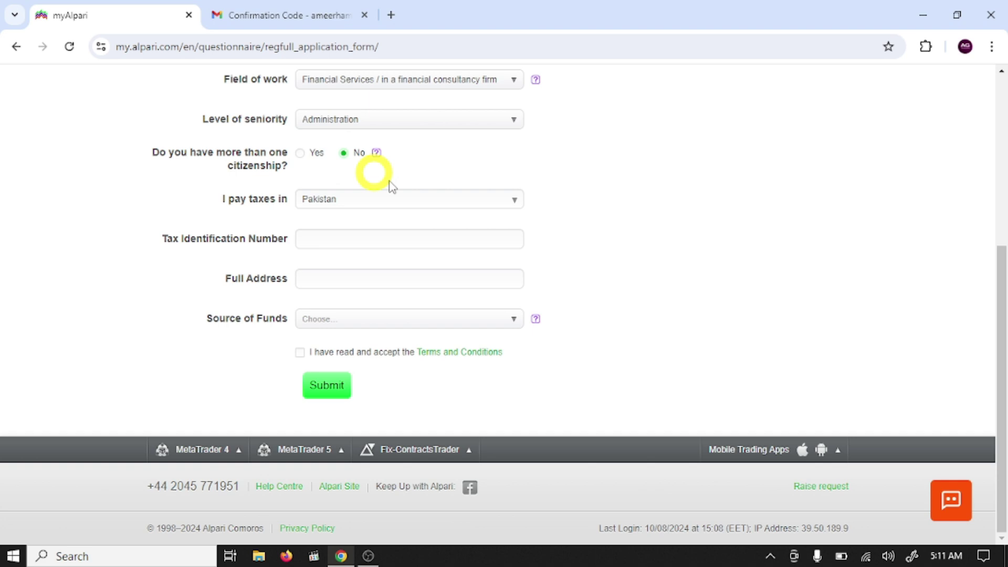
{"action": "left_click", "coordinate": [349, 278]}
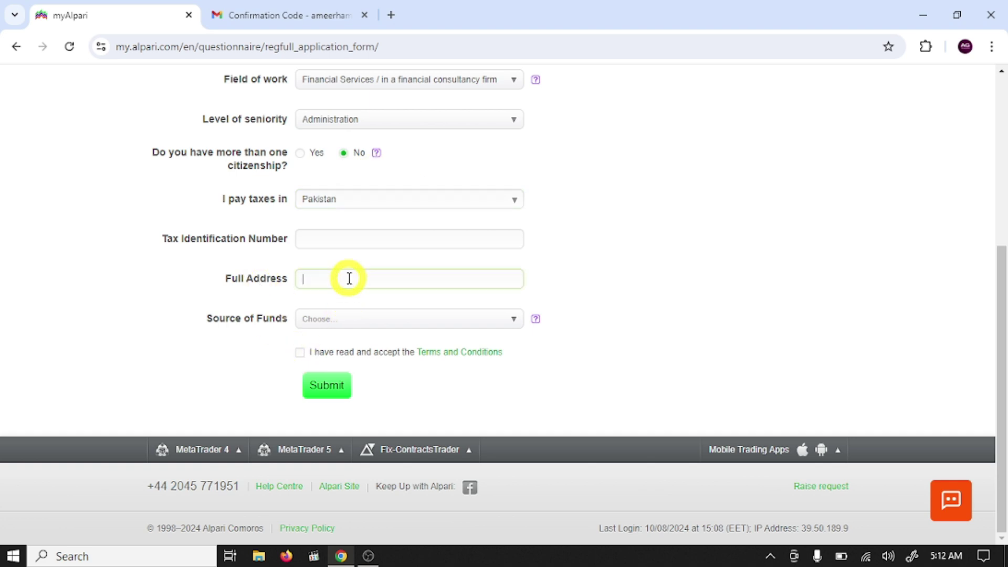
{"action": "key", "text": "ctrl+v"}
{"action": "left_click", "coordinate": [401, 320]}
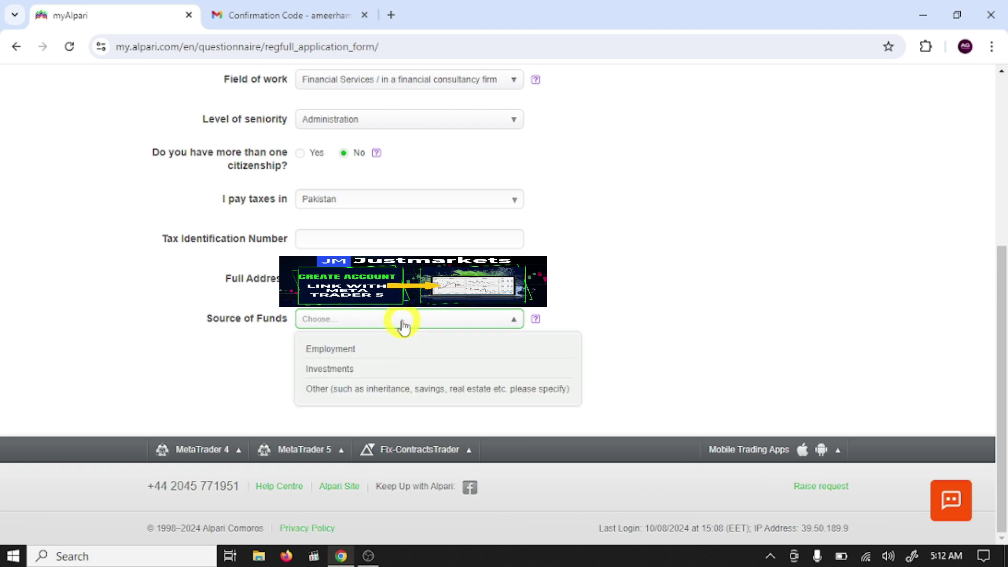
{"action": "left_click", "coordinate": [387, 367]}
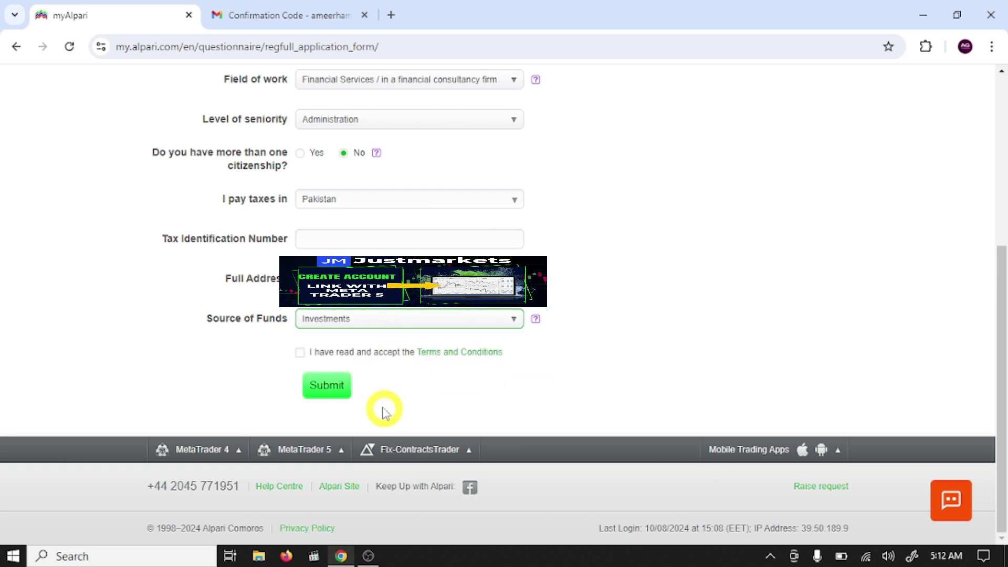
{"action": "left_click", "coordinate": [303, 353]}
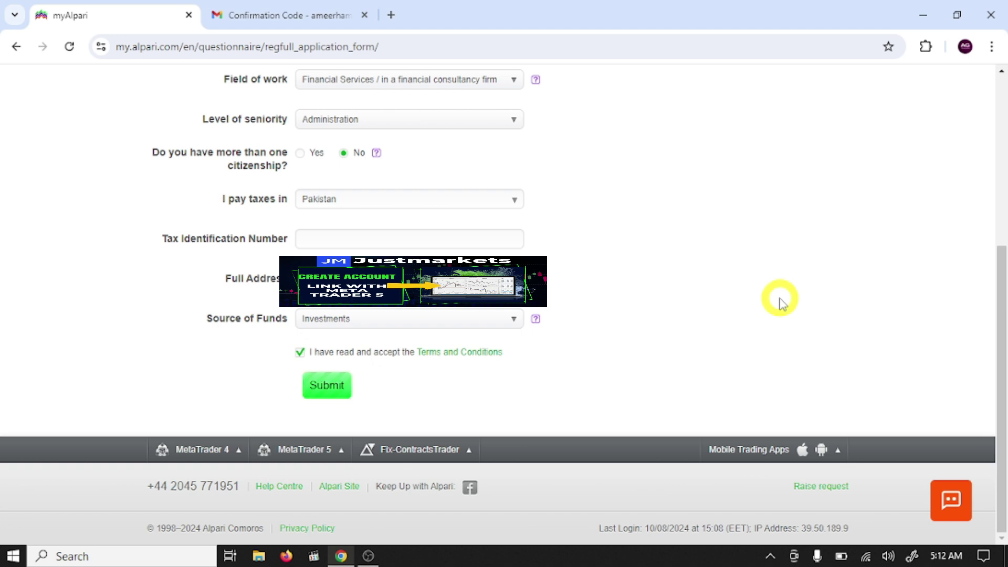
{"action": "scroll", "coordinate": [603, 295], "scroll_direction": "down", "scroll_amount": 2}
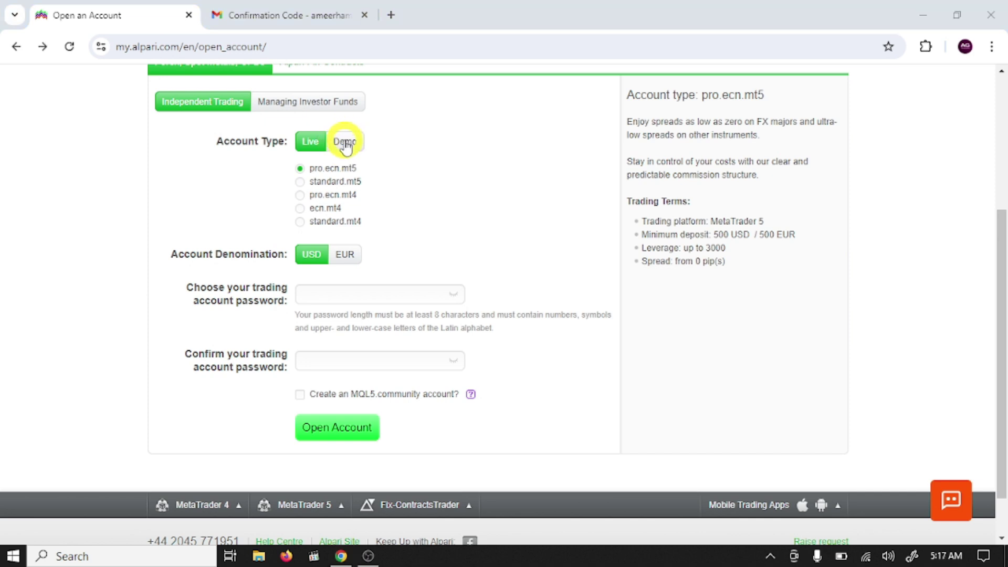
Open a demo.pro.ecn.mt5 account with a confirmed trading password and a 10000 starting balance.
{"action": "left_click", "coordinate": [345, 143]}
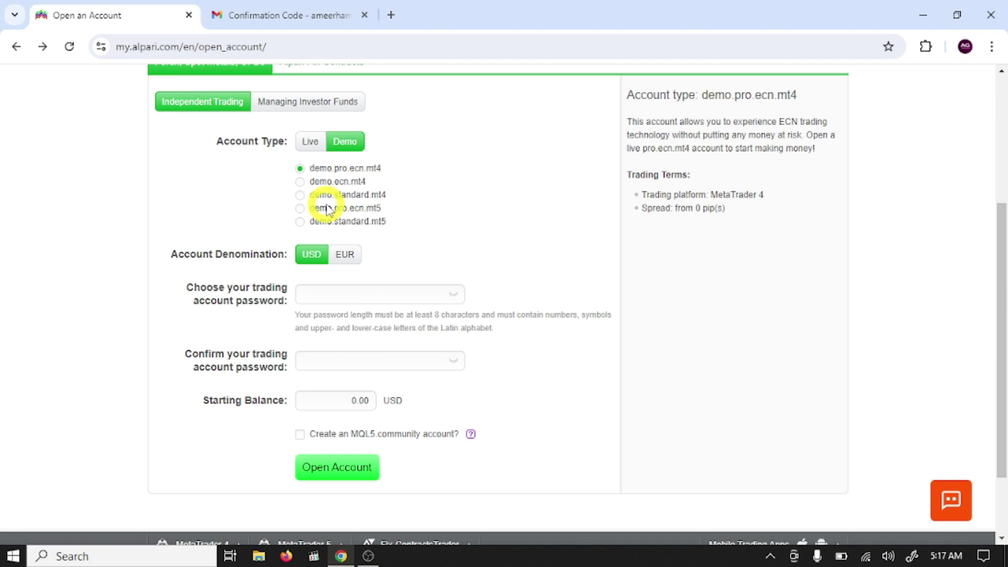
{"action": "left_click", "coordinate": [406, 207]}
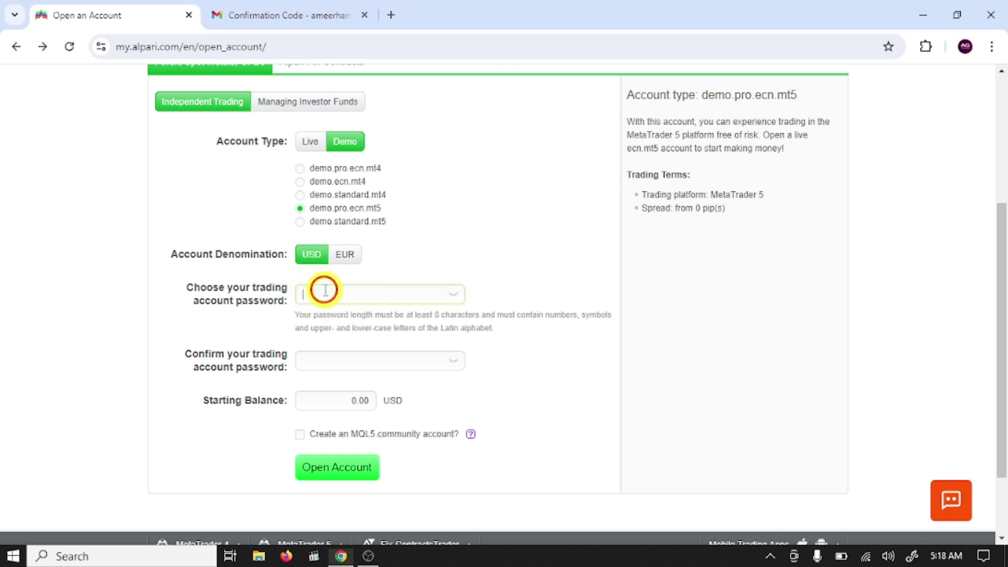
{"action": "left_click", "coordinate": [325, 290]}
{"action": "type", "text": "••"}
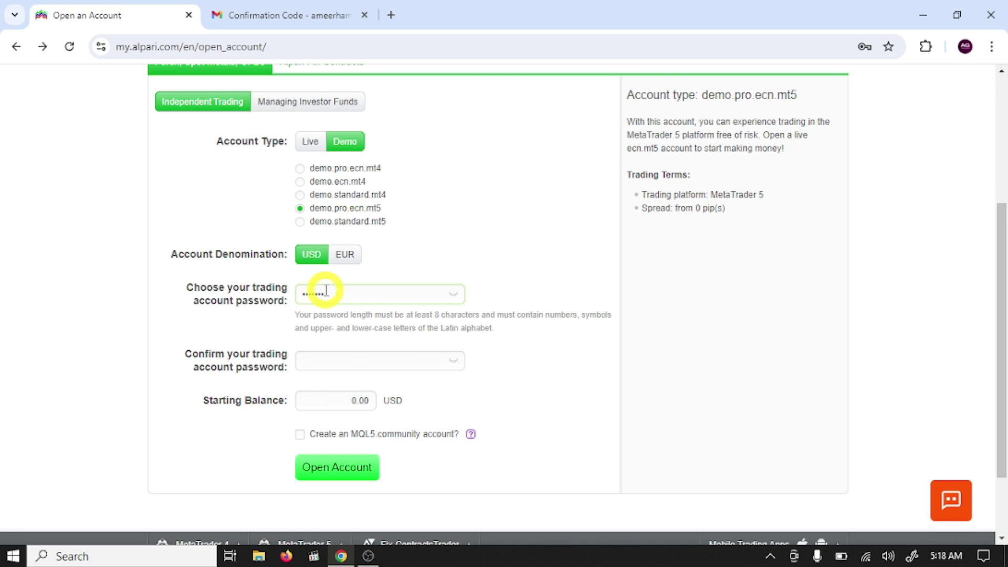
{"action": "left_click", "coordinate": [367, 363]}
{"action": "type", "text": "•"}
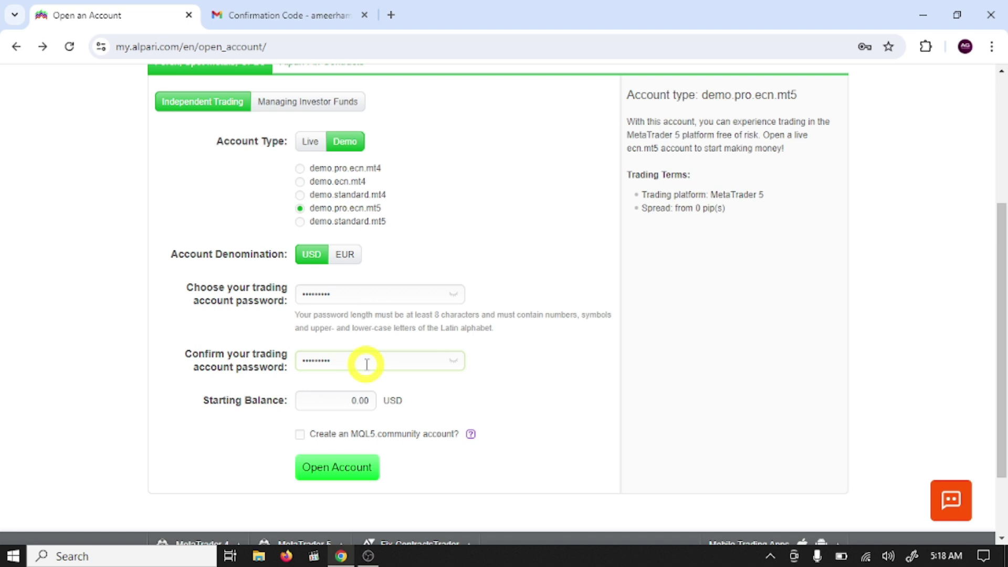
{"action": "left_click", "coordinate": [348, 398]}
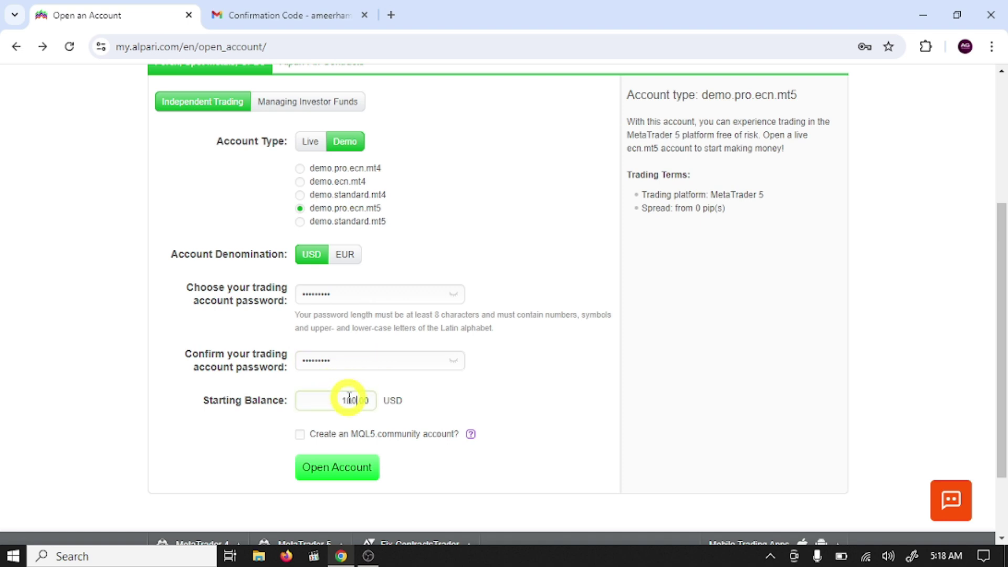
{"action": "left_click", "coordinate": [335, 475]}
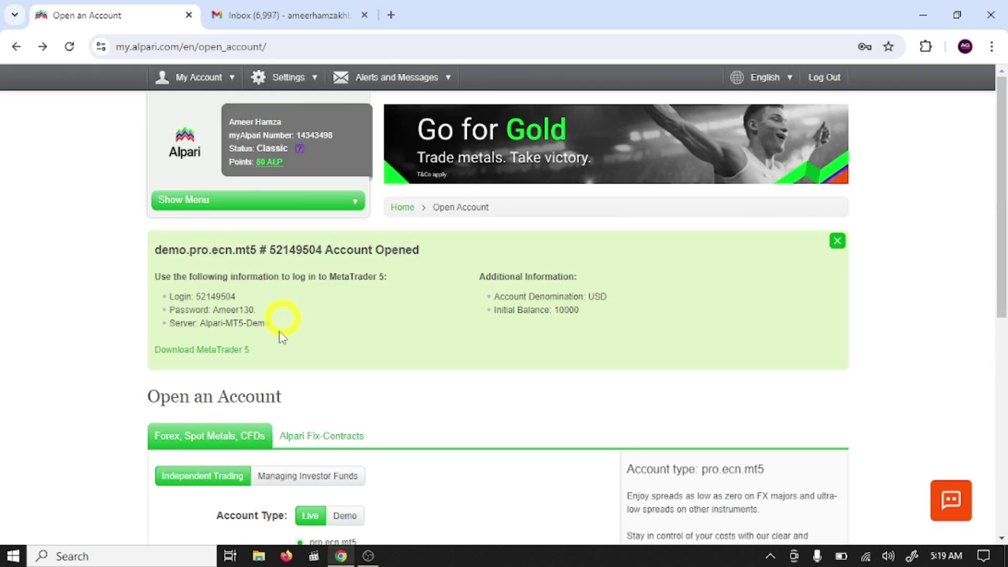
Download the alpari5setup.exe MetaTrader 5 installer, skipping the duplicate copy.
{"action": "left_click", "coordinate": [221, 350]}
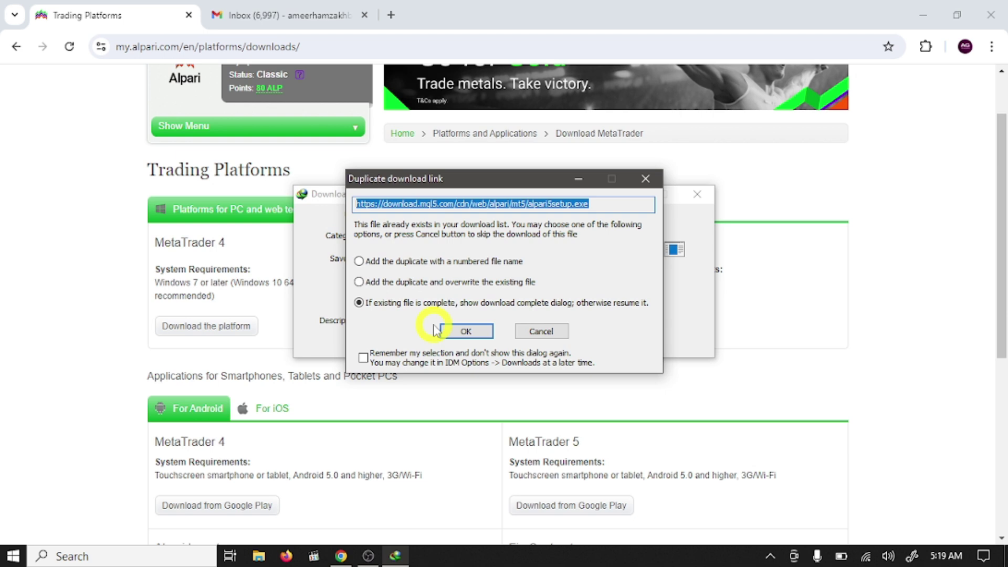
{"action": "left_click", "coordinate": [474, 330]}
{"action": "left_click", "coordinate": [534, 332]}
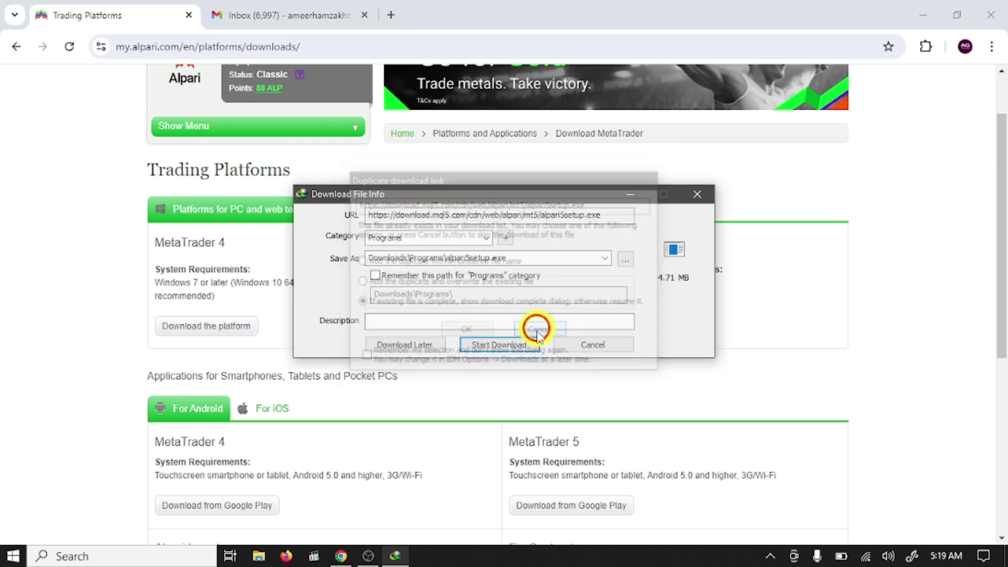
{"action": "left_click", "coordinate": [492, 346]}
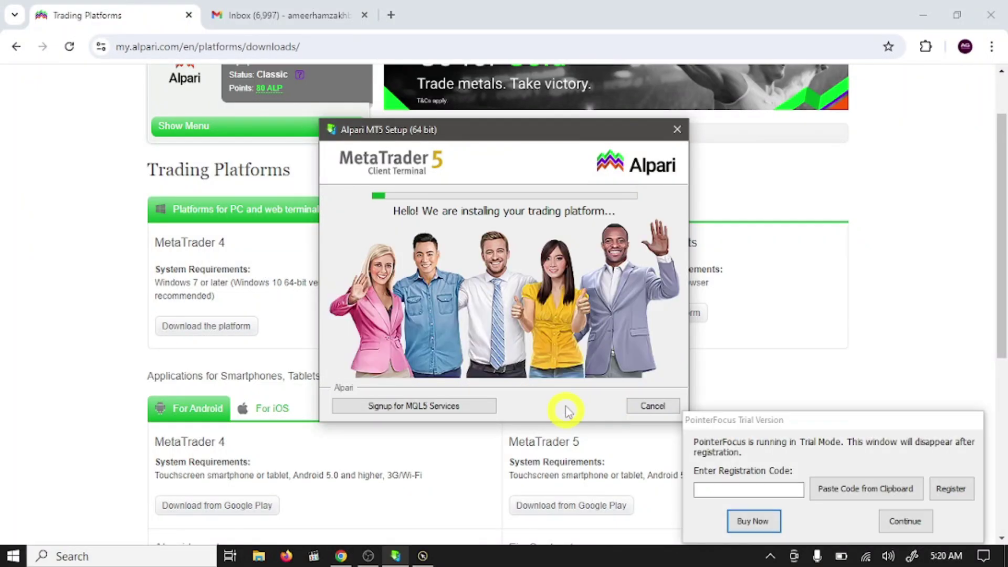
Dismiss the trial-version notice and finish the MetaTrader 5 installation.
{"action": "left_click", "coordinate": [904, 521]}
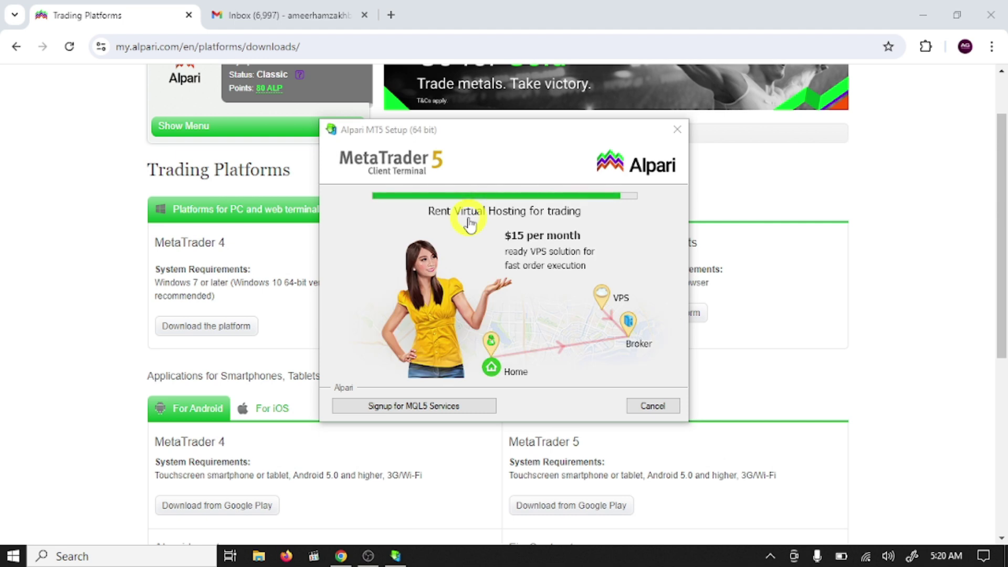
{"action": "left_click", "coordinate": [651, 407]}
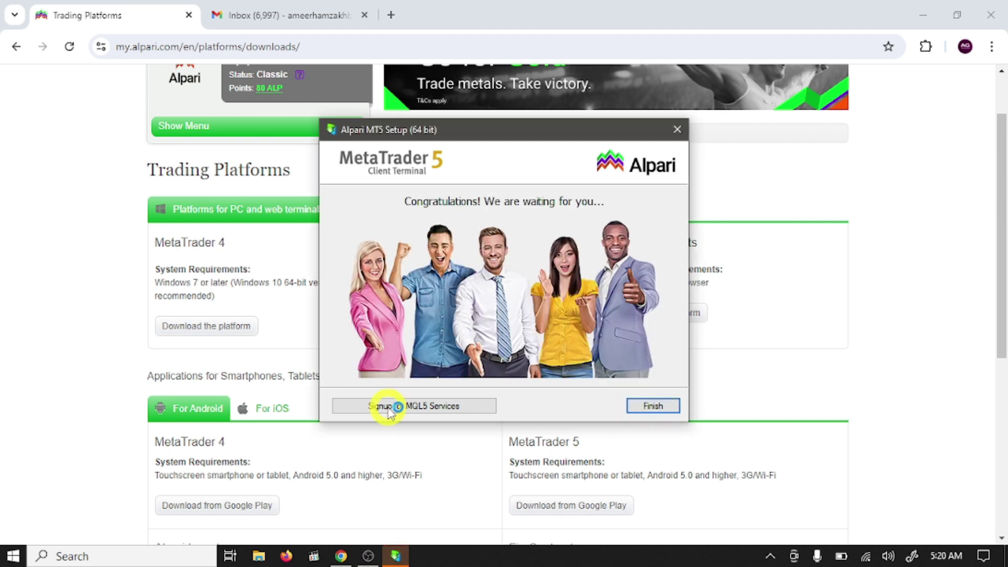
{"action": "left_click", "coordinate": [653, 406]}
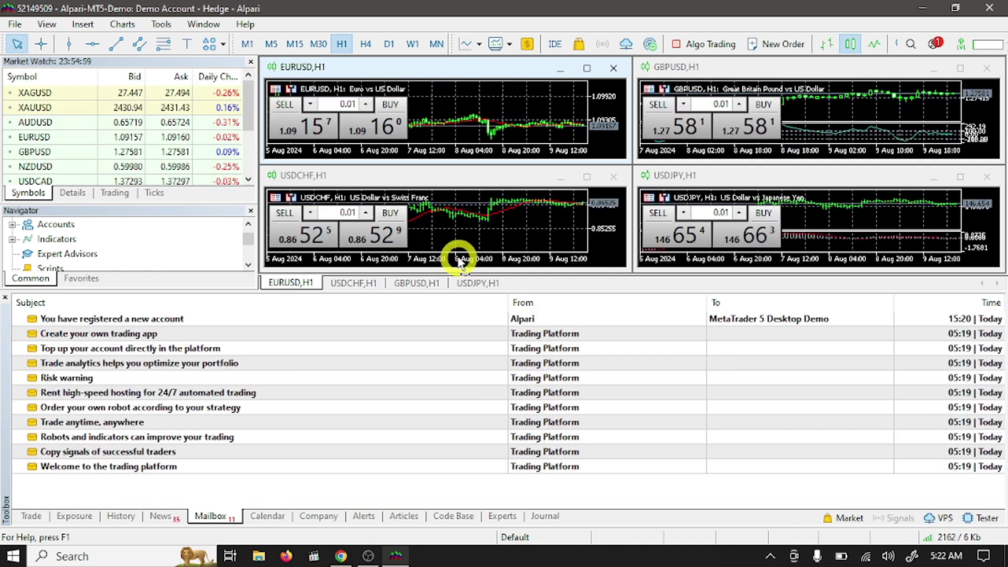
Return to the Alpari account page and open the Demo Accounts list under My Accounts.
{"action": "left_click", "coordinate": [341, 555]}
{"action": "left_click", "coordinate": [291, 79]}
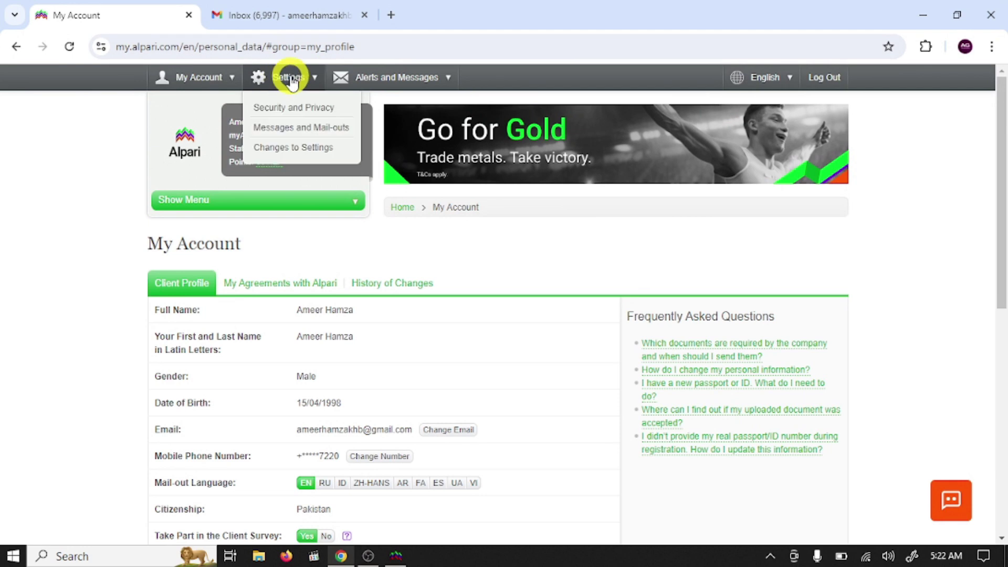
{"action": "left_click", "coordinate": [200, 202]}
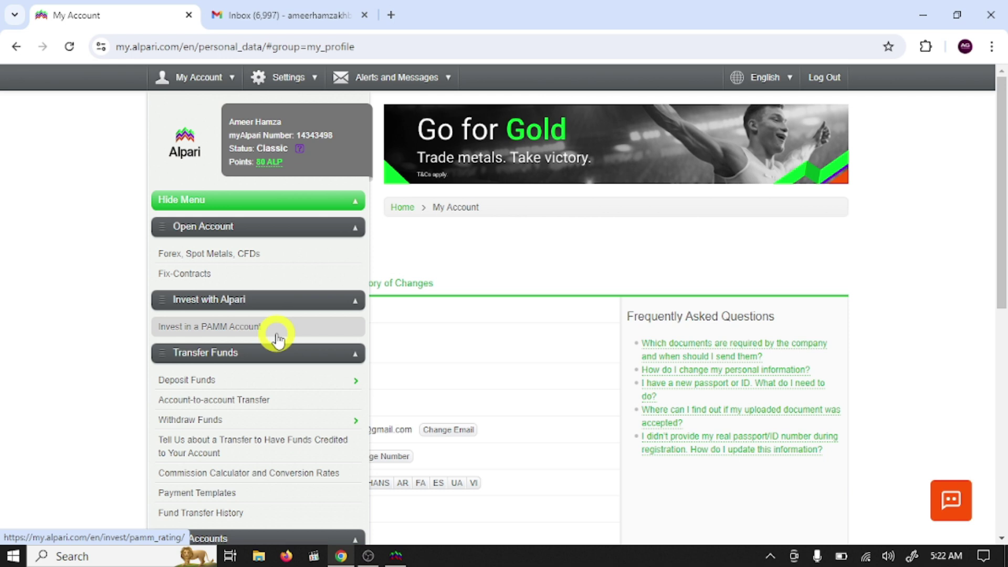
{"action": "scroll", "coordinate": [276, 339], "scroll_direction": "down", "scroll_amount": 3}
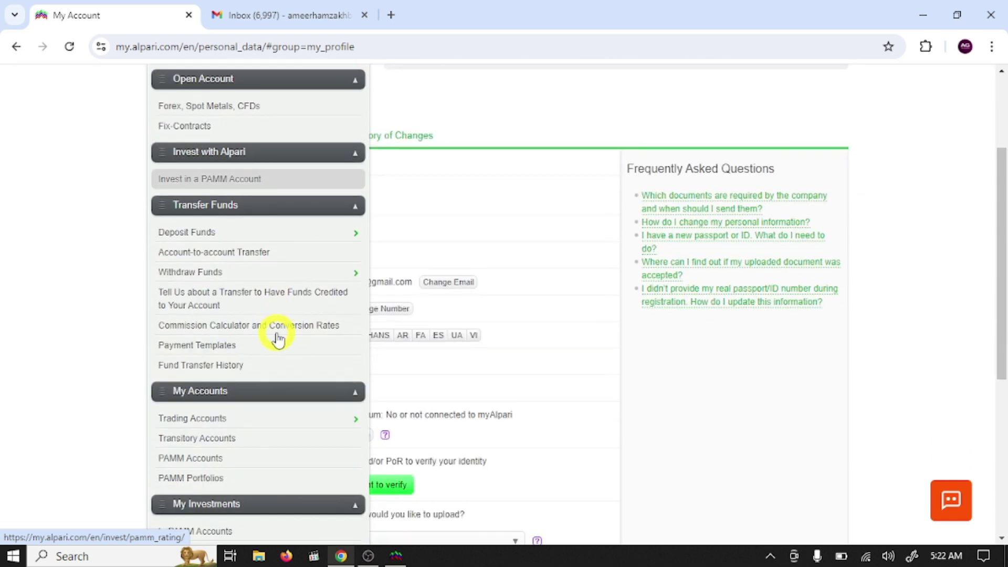
{"action": "mouse_move", "coordinate": [245, 428]}
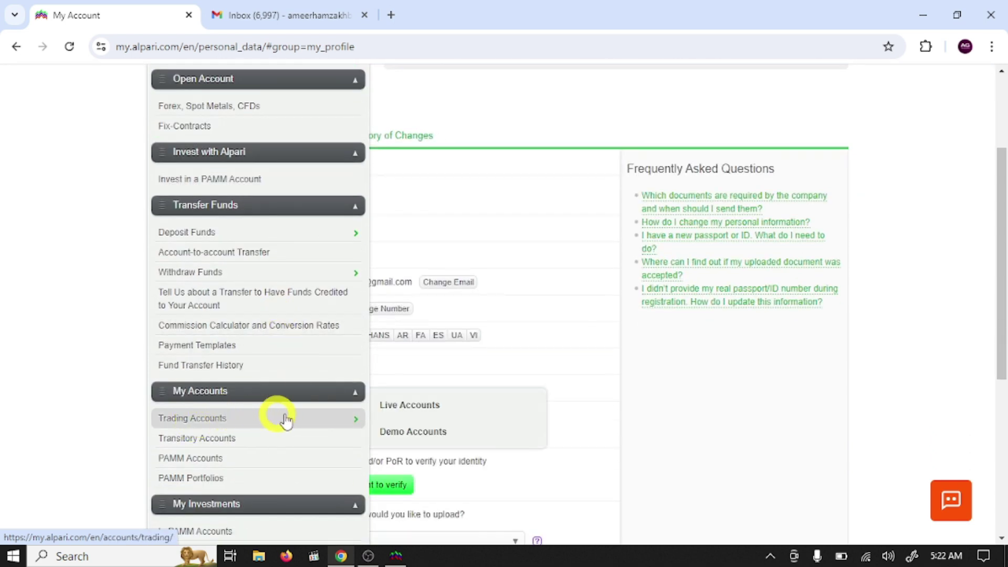
{"action": "left_click", "coordinate": [419, 436]}
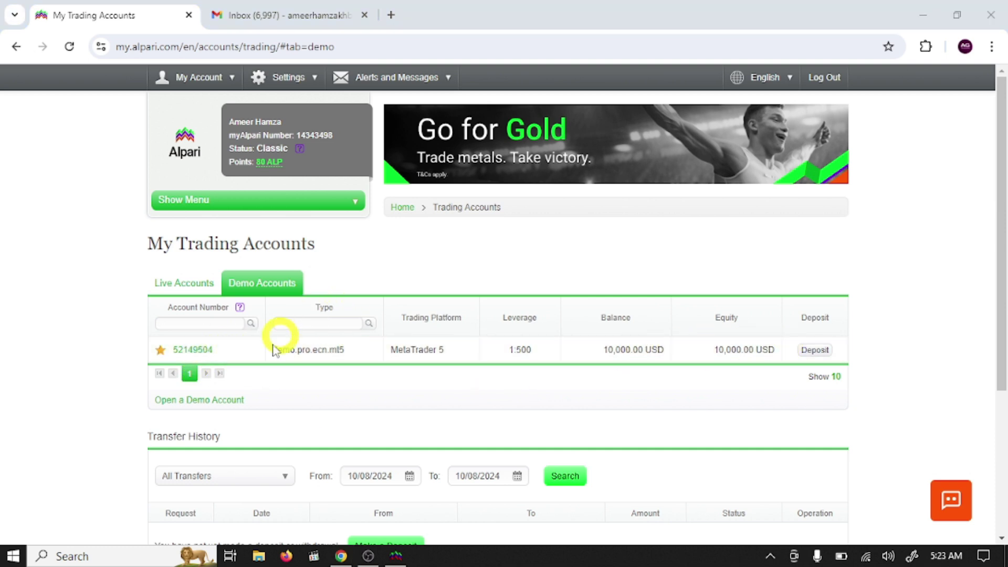
Copy the demo.pro.ecn.mt5 account number from the Demo Accounts list.
{"action": "left_click", "coordinate": [198, 349]}
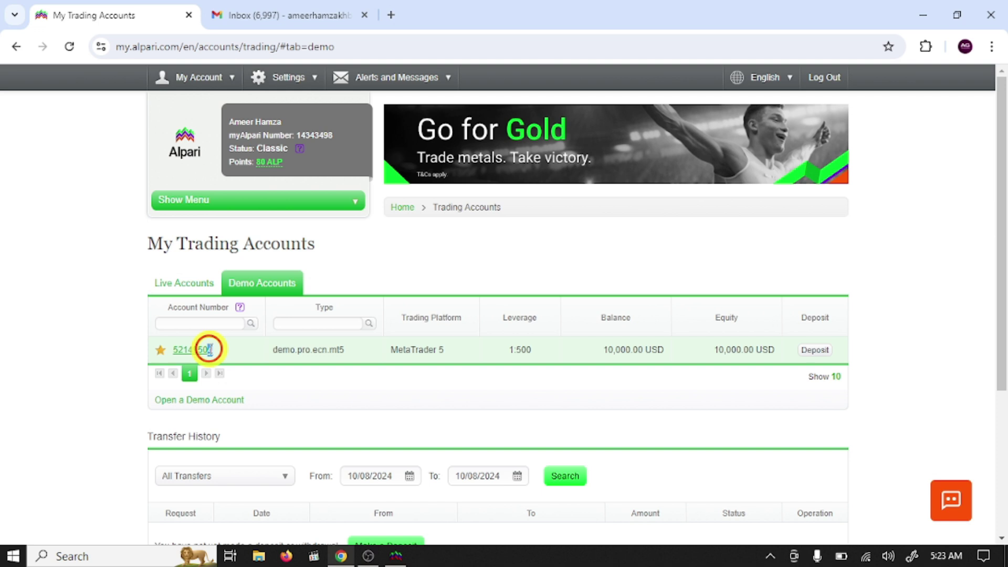
{"action": "left_click_drag", "start_coordinate": [210, 349], "coordinate": [180, 349]}
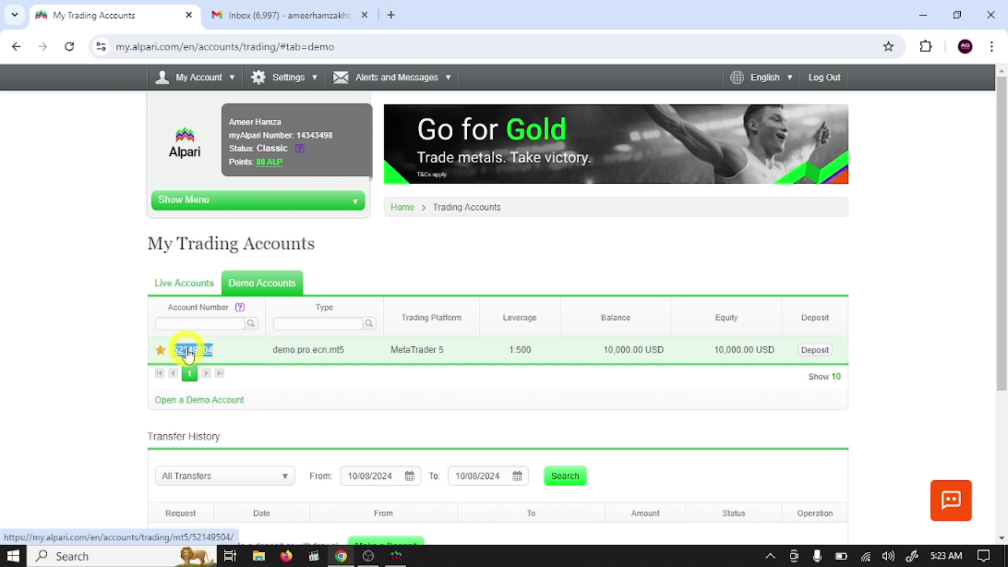
{"action": "right_click", "coordinate": [187, 348]}
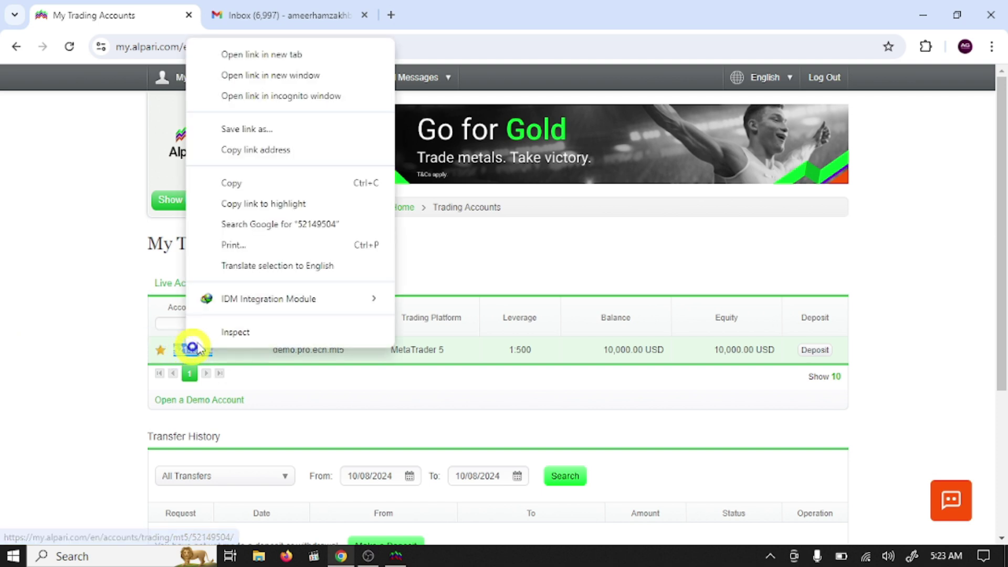
{"action": "left_click", "coordinate": [252, 185]}
In MetaTrader 5, start an Open an Account wizard for Alpari and choose connecting an existing trade account.
{"action": "left_click", "coordinate": [397, 554]}
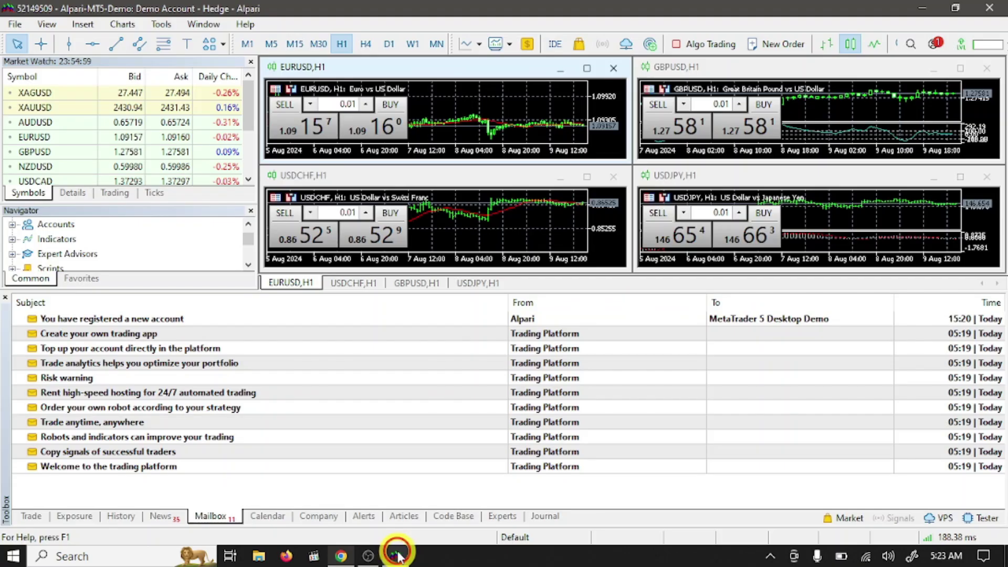
{"action": "left_click", "coordinate": [15, 25]}
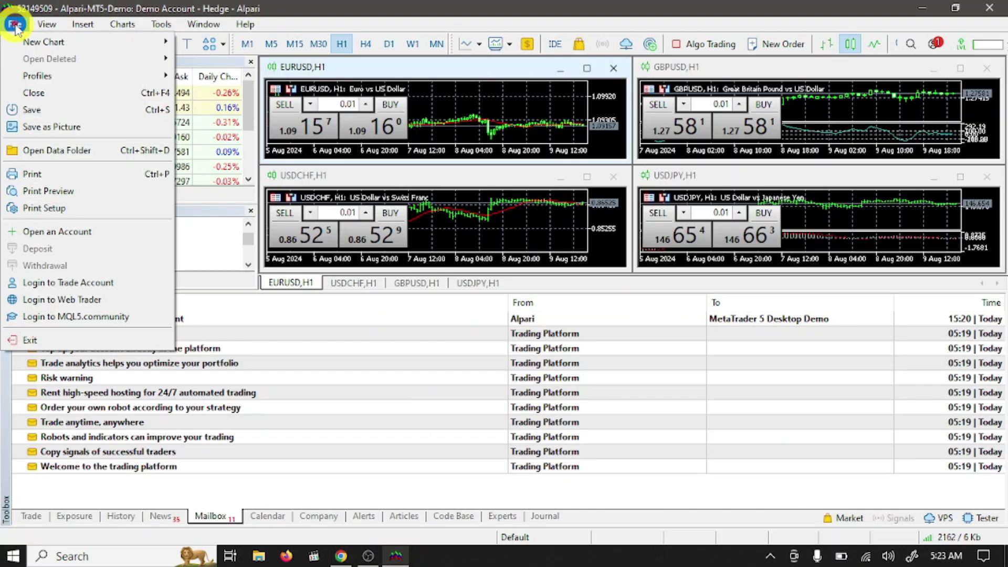
{"action": "left_click", "coordinate": [56, 235]}
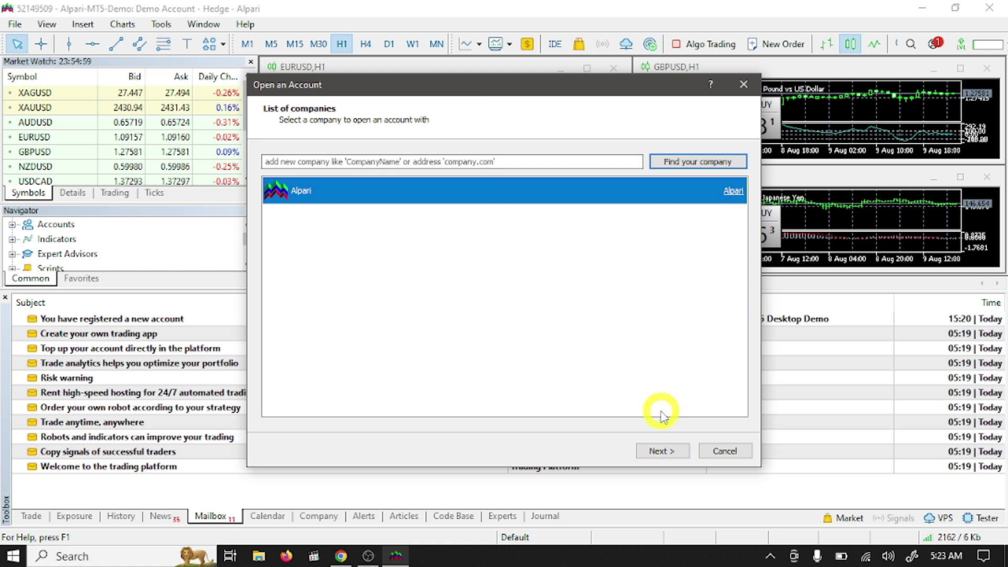
{"action": "left_click", "coordinate": [665, 451]}
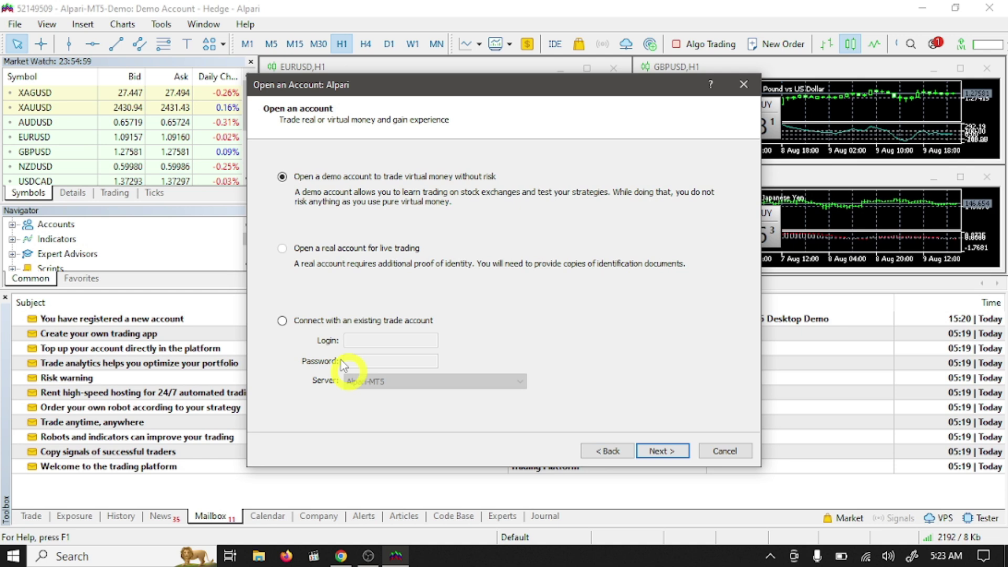
{"action": "left_click", "coordinate": [321, 321]}
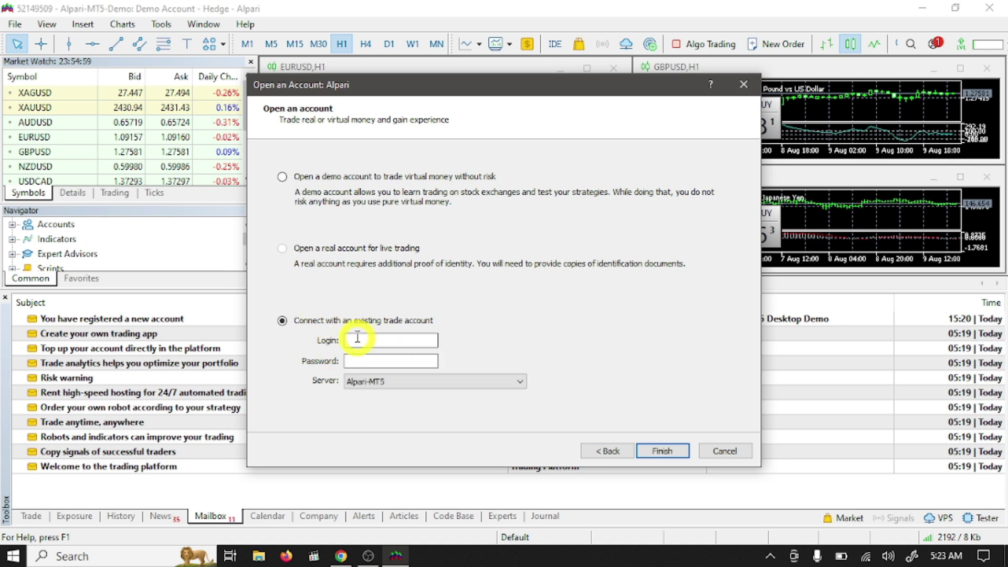
Paste the demo account login, enter its password, select the Alpari-MT5-Demo server and finish.
{"action": "left_click", "coordinate": [356, 338]}
{"action": "right_click", "coordinate": [354, 339]}
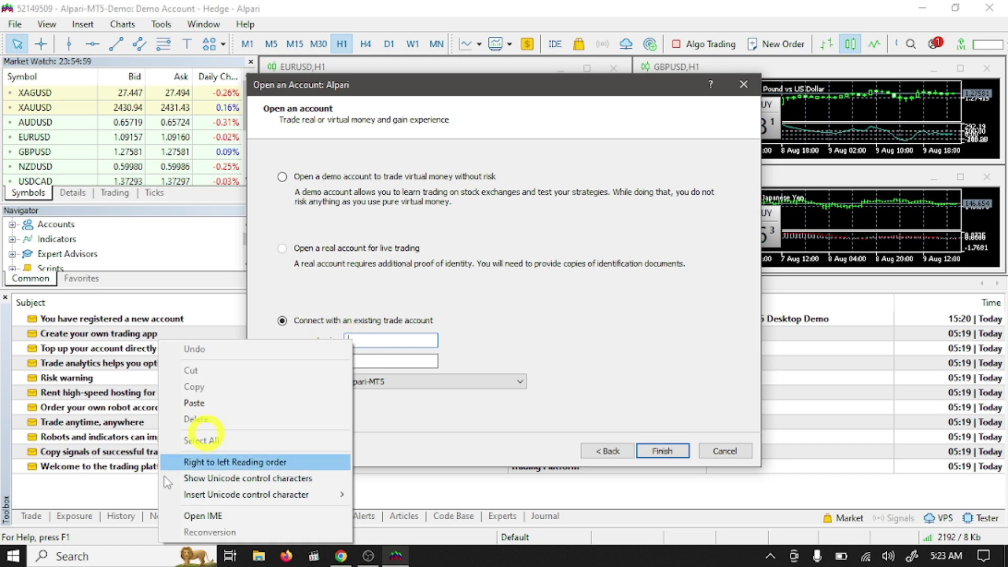
{"action": "left_click", "coordinate": [194, 402]}
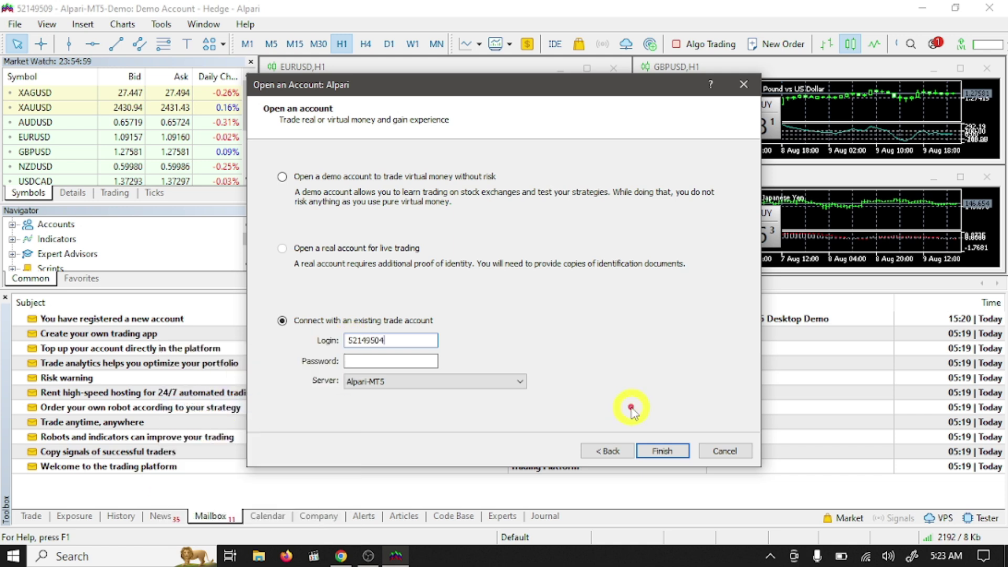
{"action": "left_click", "coordinate": [382, 359]}
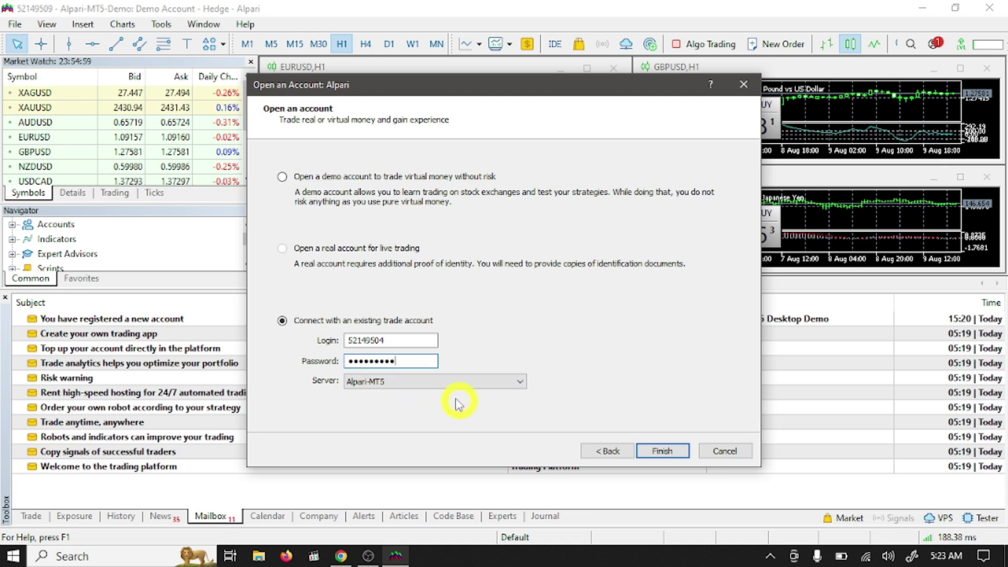
{"action": "left_click", "coordinate": [473, 381]}
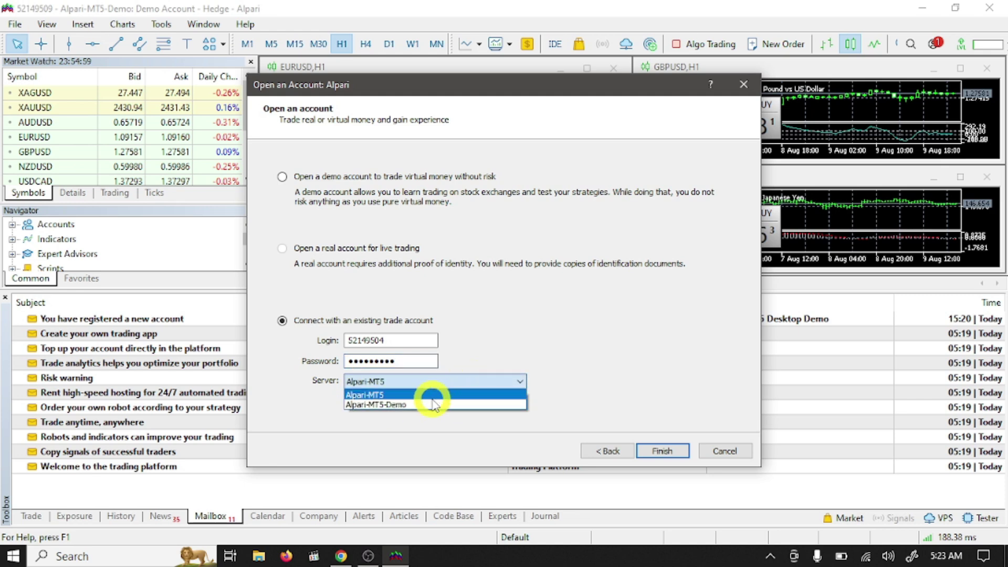
{"action": "left_click", "coordinate": [429, 405]}
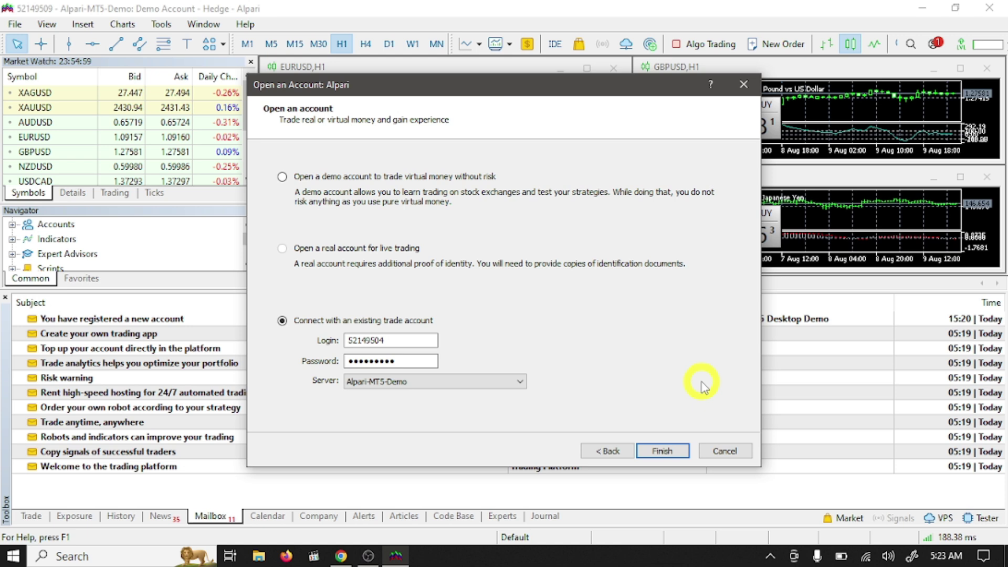
{"action": "left_click", "coordinate": [657, 447]}
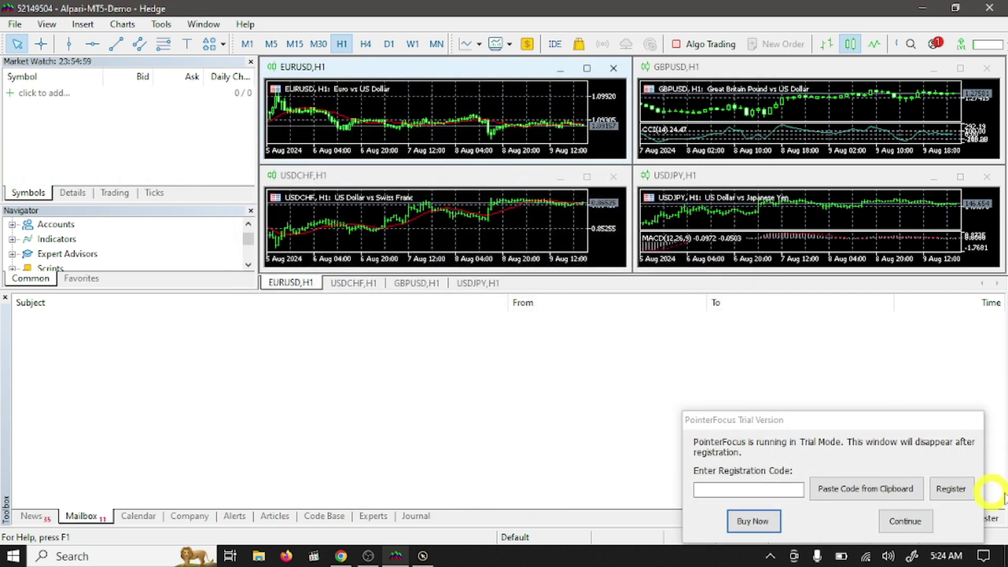
Dismiss the trial notice, show the 10 000.00 USD balance in the Trade tab, and maximize the EURUSD,H1 chart.
{"action": "left_click", "coordinate": [904, 521]}
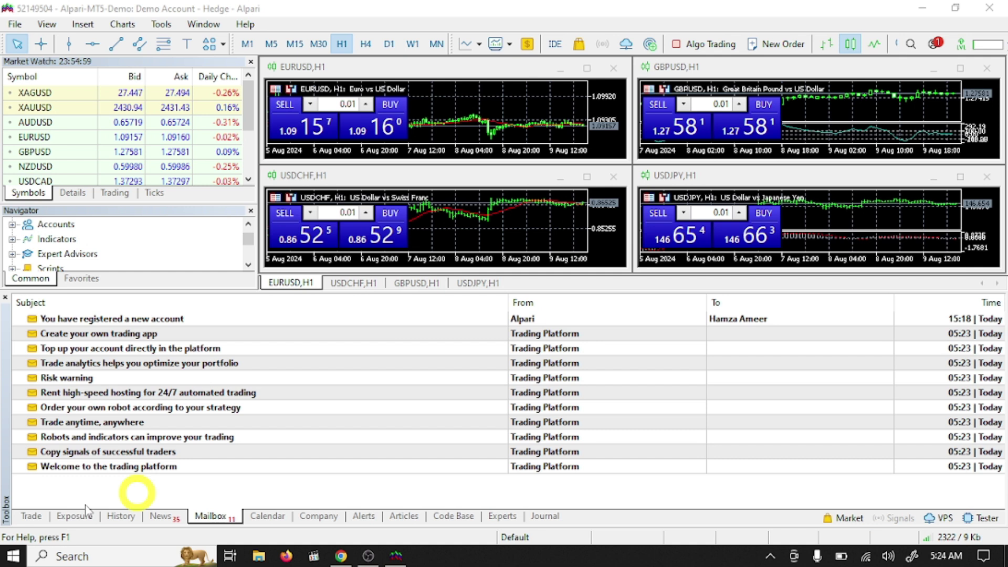
{"action": "left_click", "coordinate": [31, 516]}
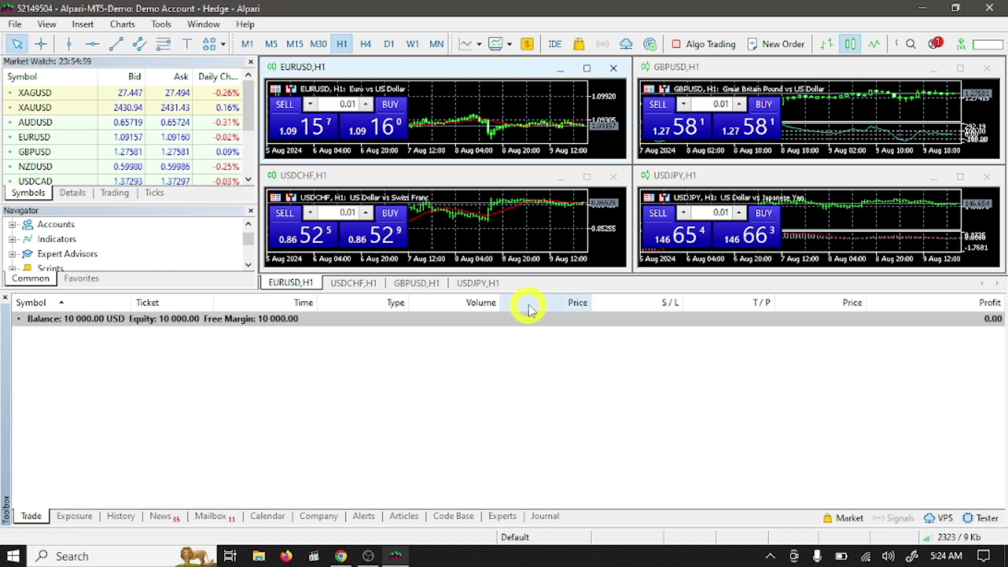
{"action": "left_click_drag", "start_coordinate": [529, 288], "coordinate": [503, 557]}
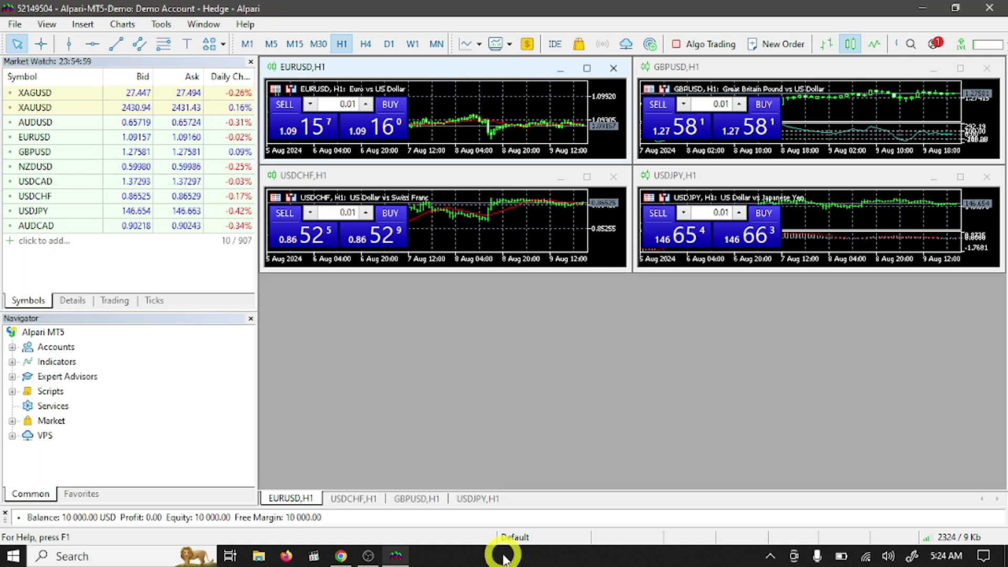
{"action": "left_click", "coordinate": [587, 69]}
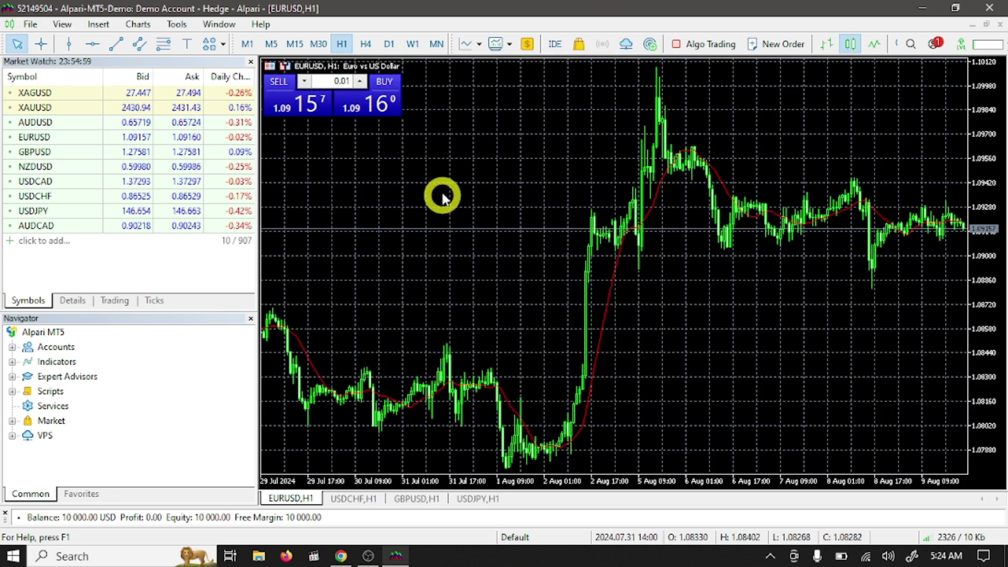